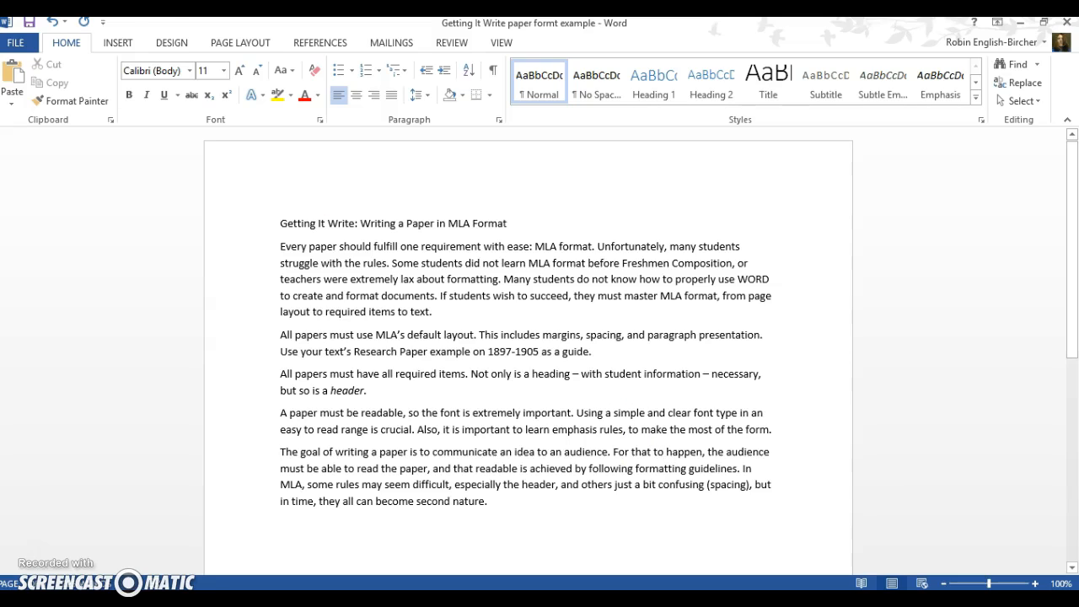
Check which margin preset the page uses without changing it.
{"action": "left_click", "coordinate": [236, 49]}
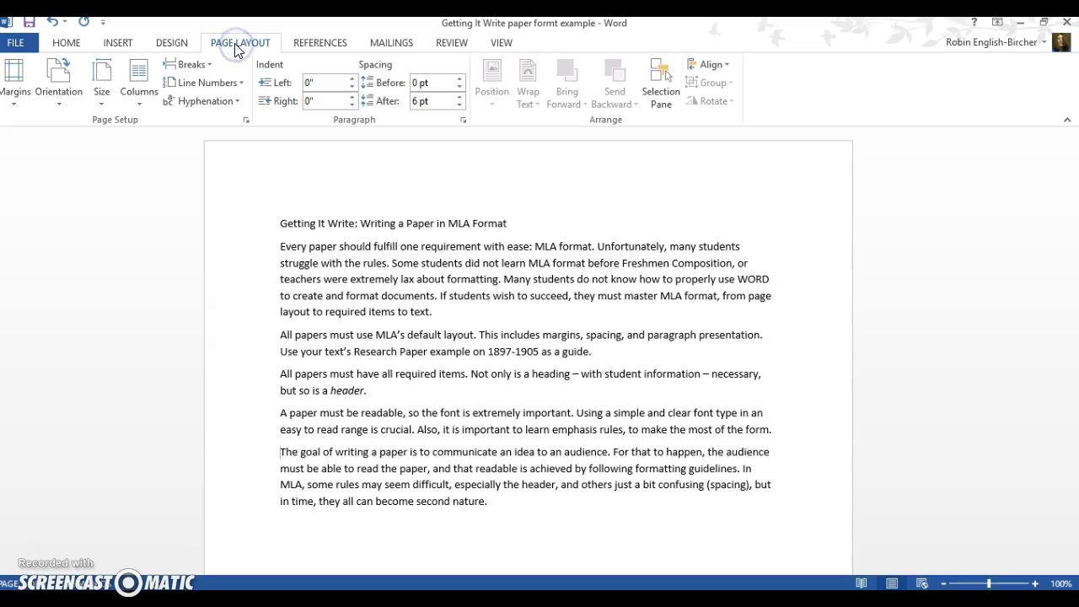
{"action": "left_click", "coordinate": [11, 93]}
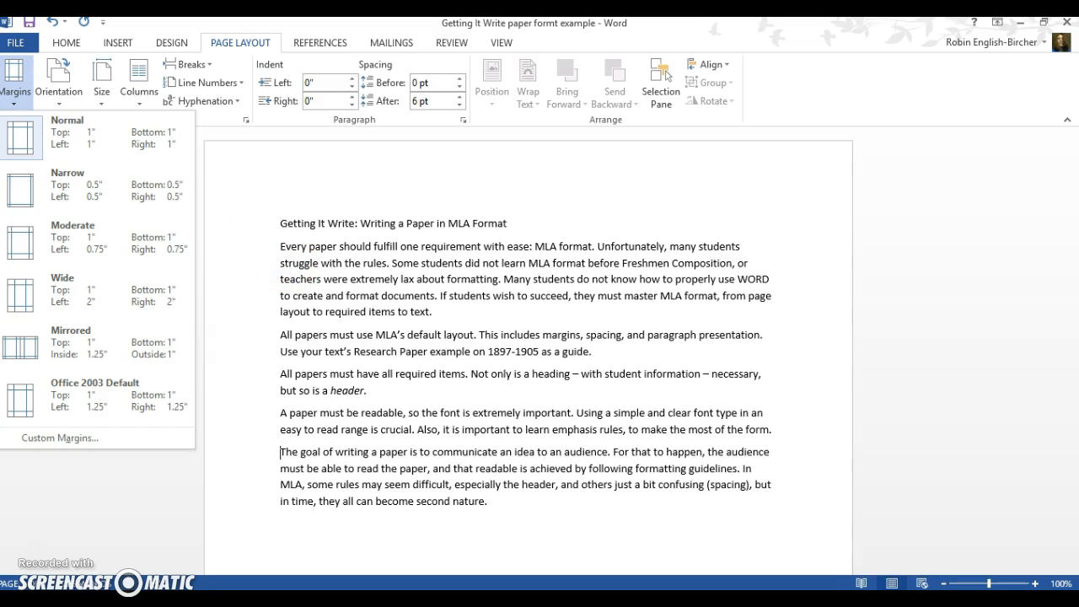
{"action": "left_click", "coordinate": [19, 76]}
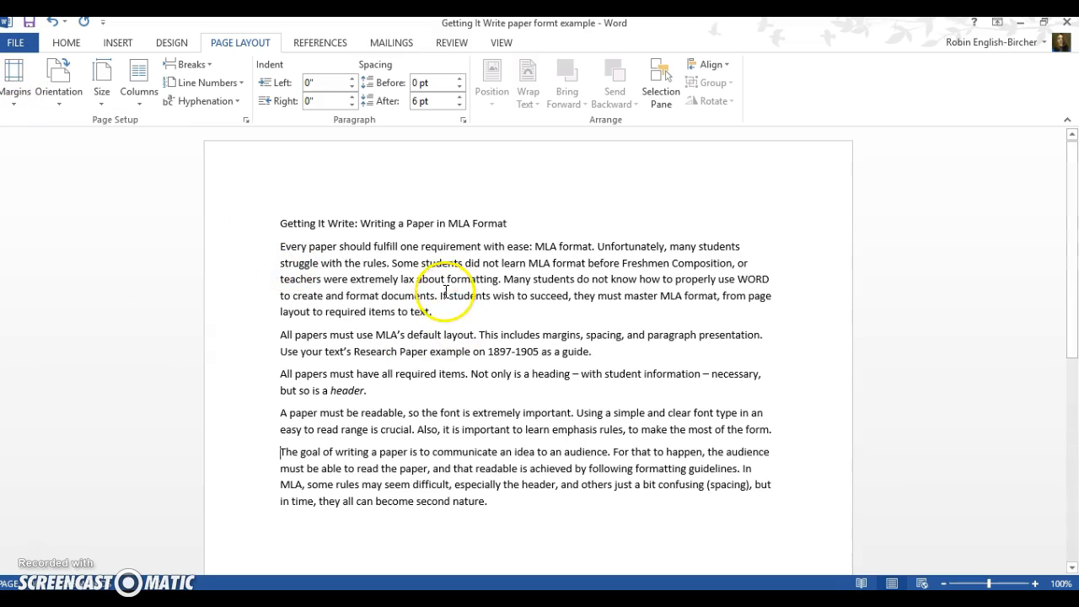
Format the whole paper's text, from title to last paragraph, in Times New Roman at size 12.
{"action": "left_click", "coordinate": [67, 44]}
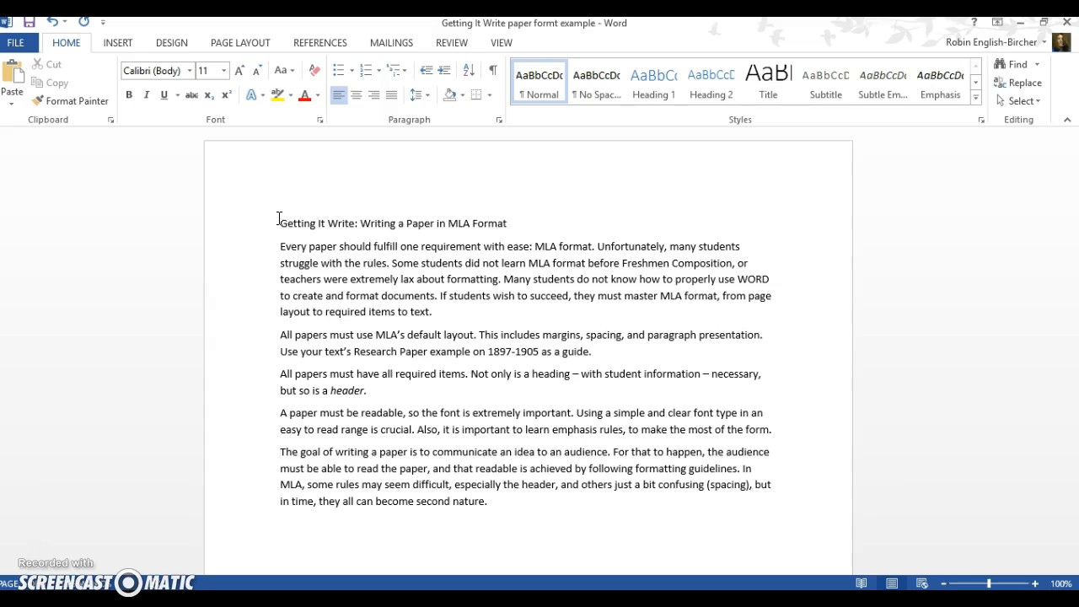
{"action": "left_click_drag", "start_coordinate": [279, 219], "coordinate": [557, 520]}
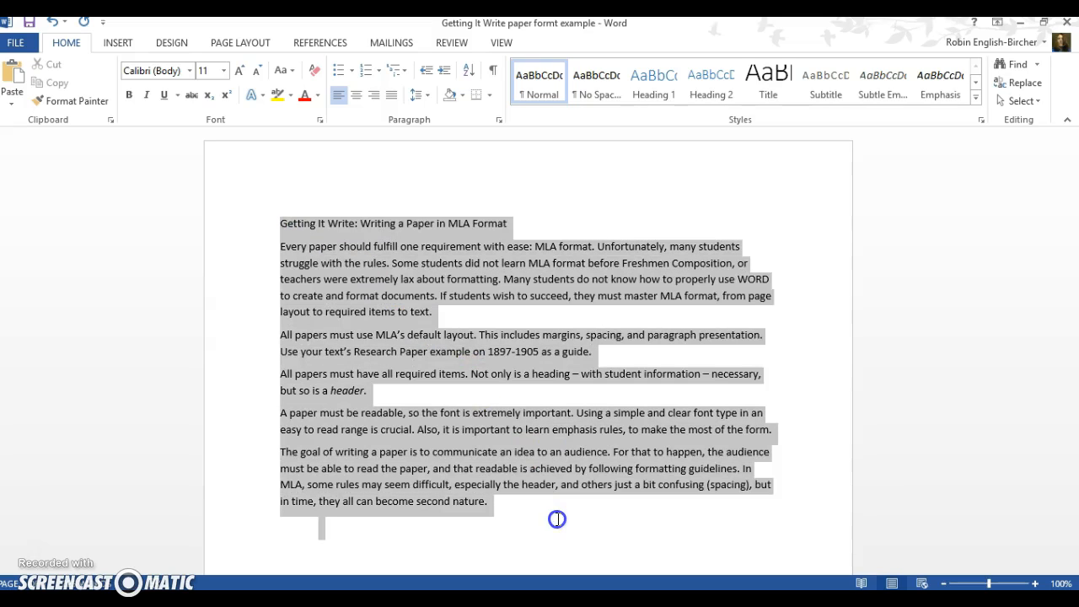
{"action": "left_click", "coordinate": [190, 71]}
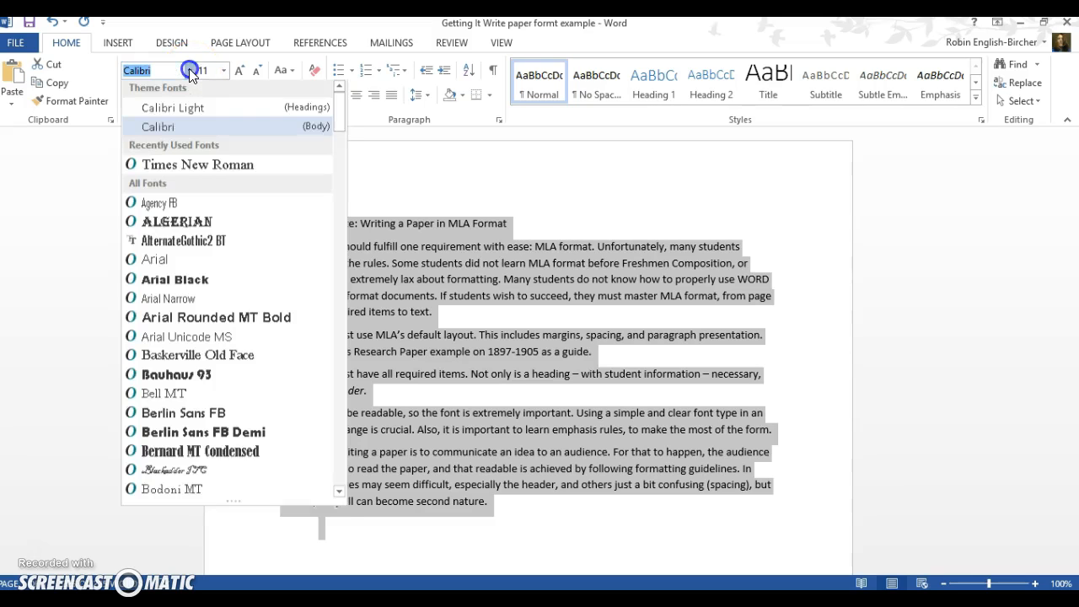
{"action": "left_click", "coordinate": [200, 169]}
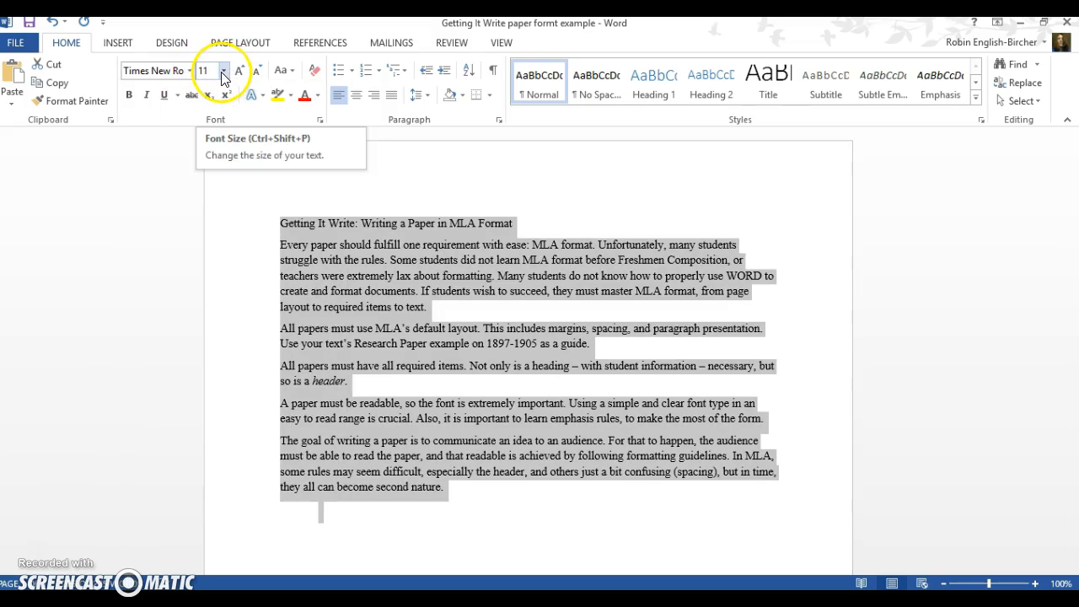
{"action": "left_click", "coordinate": [223, 73]}
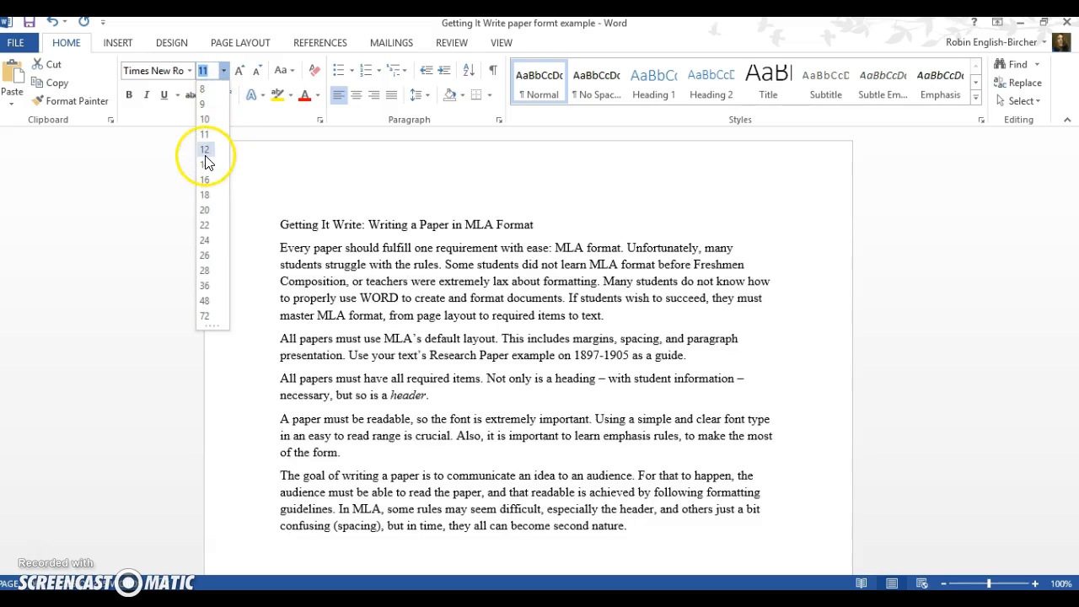
{"action": "left_click", "coordinate": [205, 154]}
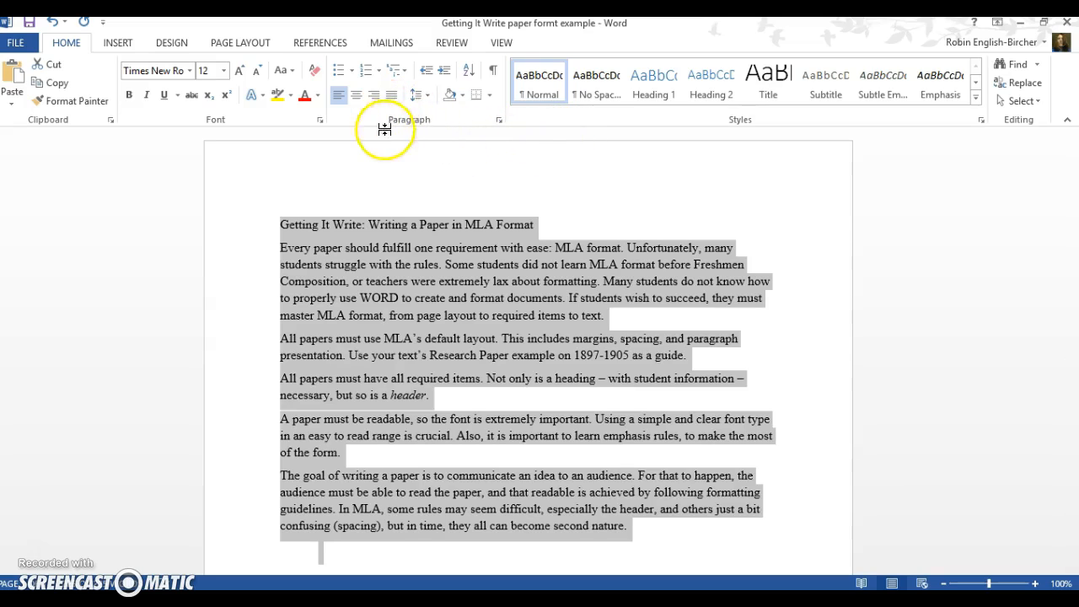
Set the whole paper's paragraph spacing to 0 pt after and its line spacing to Double.
{"action": "left_click", "coordinate": [500, 121]}
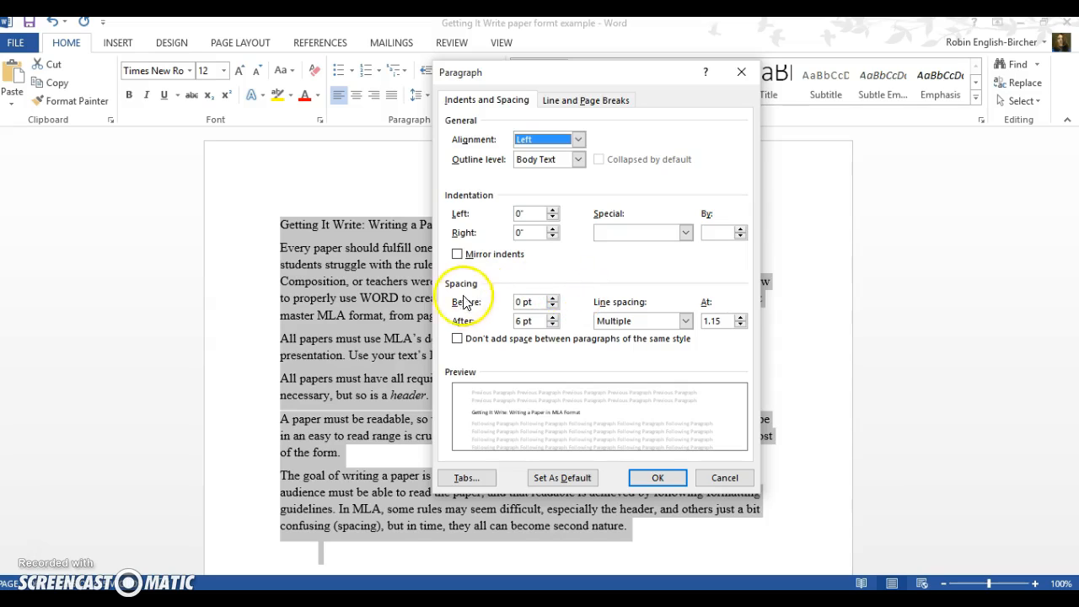
{"action": "left_click", "coordinate": [554, 325]}
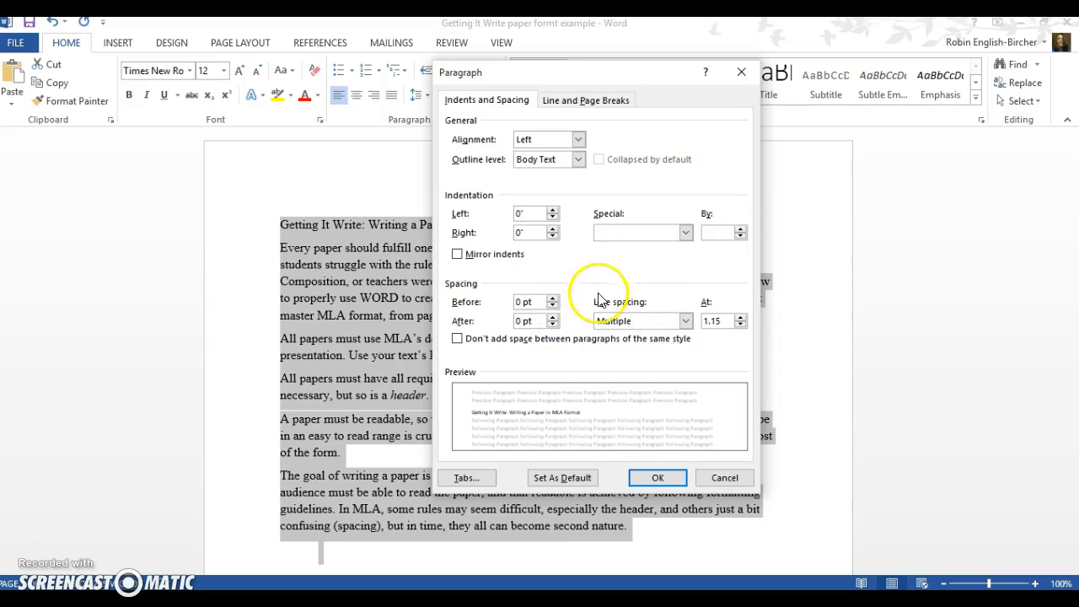
{"action": "left_click", "coordinate": [686, 321]}
{"action": "left_click", "coordinate": [610, 356]}
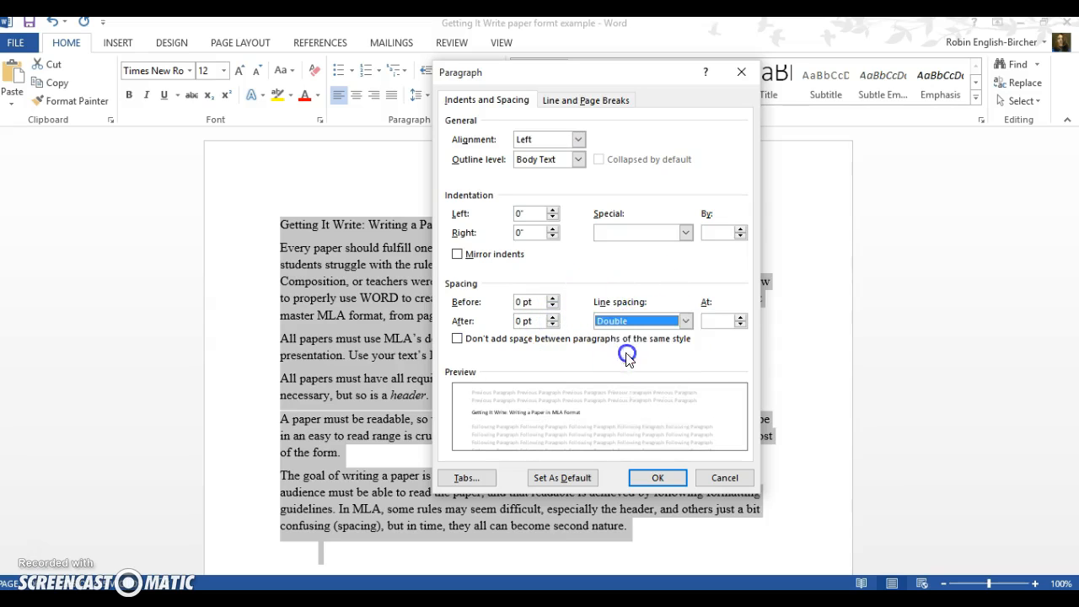
{"action": "left_click", "coordinate": [658, 477]}
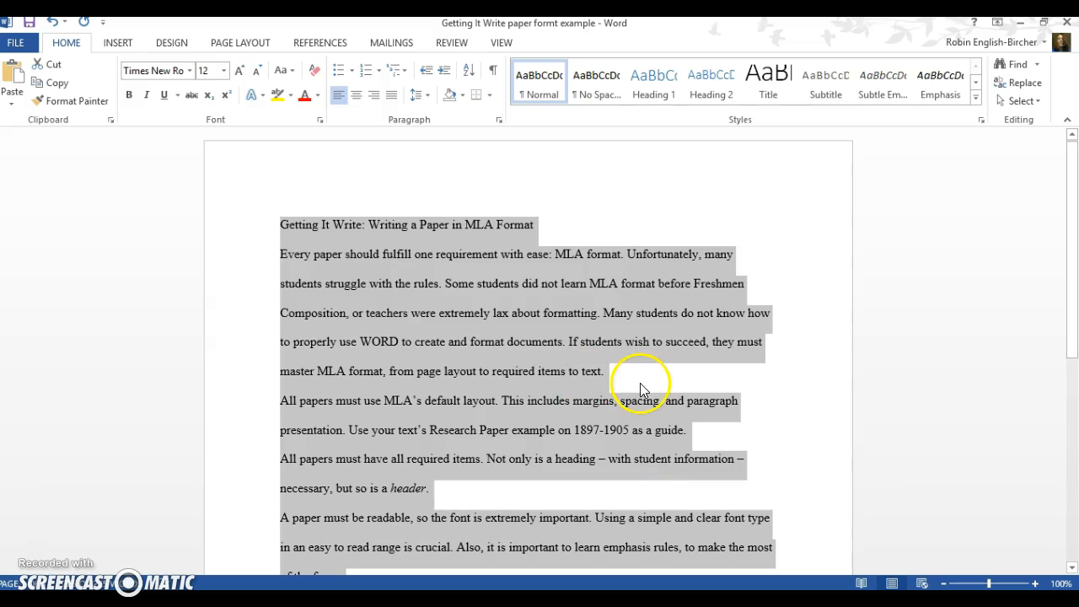
{"action": "left_click", "coordinate": [748, 385]}
Indent the first line of each of the five body paragraphs by one tab stop.
{"action": "scroll", "coordinate": [748, 385], "scroll_direction": "down", "scroll_amount": 2}
{"action": "scroll", "coordinate": [748, 385], "scroll_direction": "down", "scroll_amount": 1}
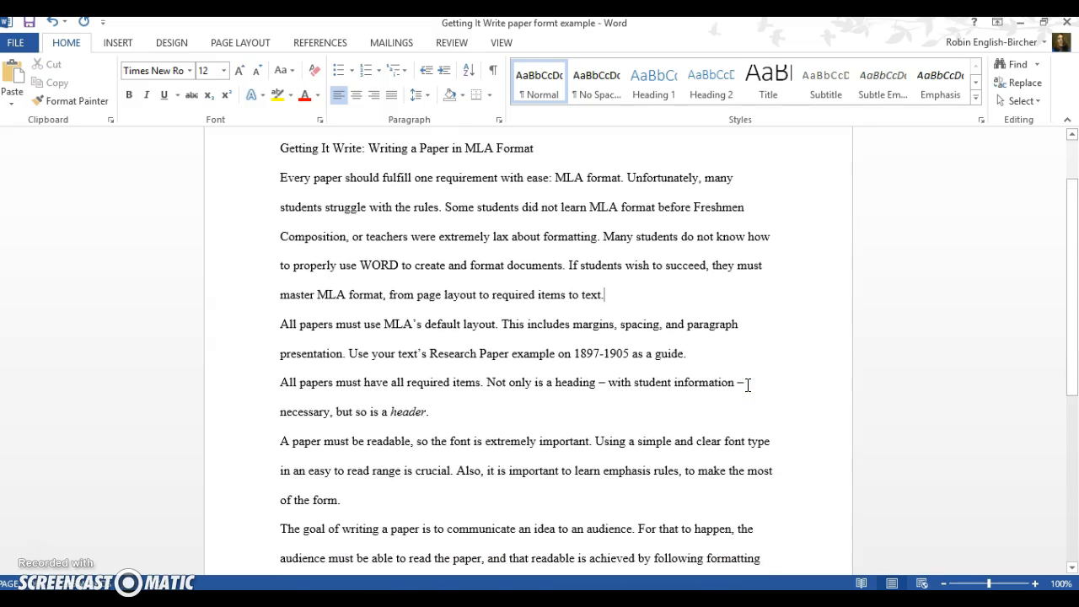
{"action": "left_click", "coordinate": [735, 384]}
{"action": "left_click", "coordinate": [280, 176]}
{"action": "key", "text": "Tab"}
{"action": "left_click", "coordinate": [280, 320]}
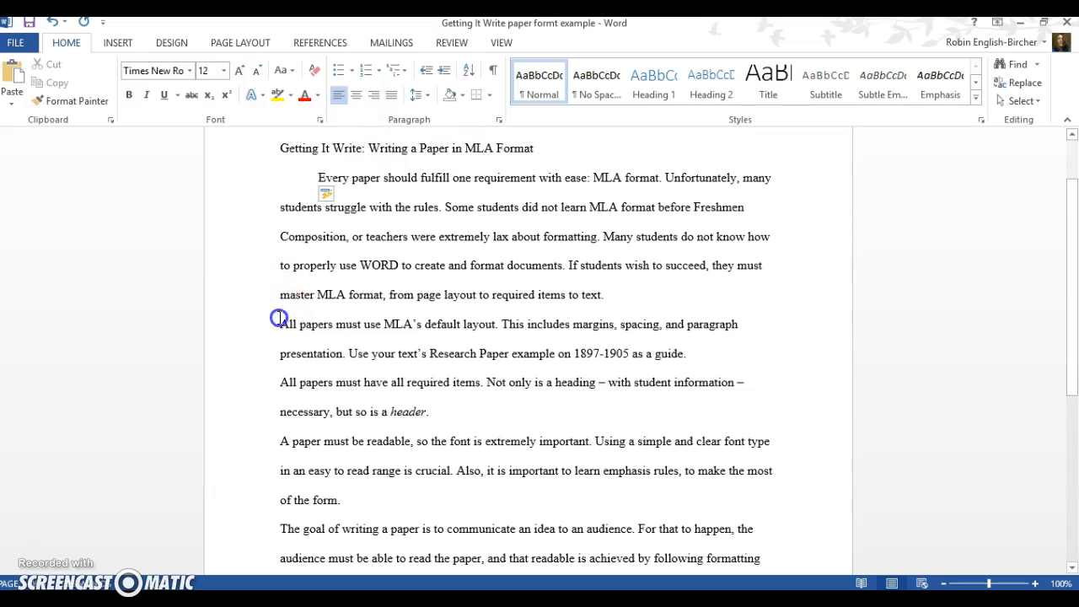
{"action": "left_click", "coordinate": [280, 320]}
{"action": "key", "text": "Tab"}
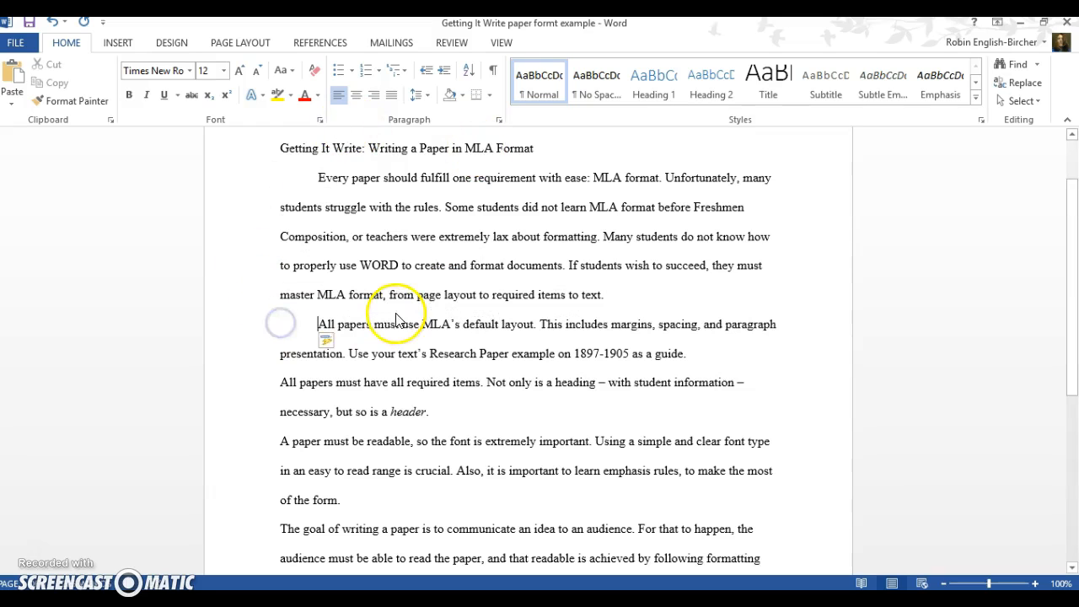
{"action": "scroll", "coordinate": [305, 327], "scroll_direction": "down", "scroll_amount": 2}
{"action": "left_click", "coordinate": [278, 306]}
{"action": "key", "text": "Tab"}
{"action": "left_click", "coordinate": [279, 363]}
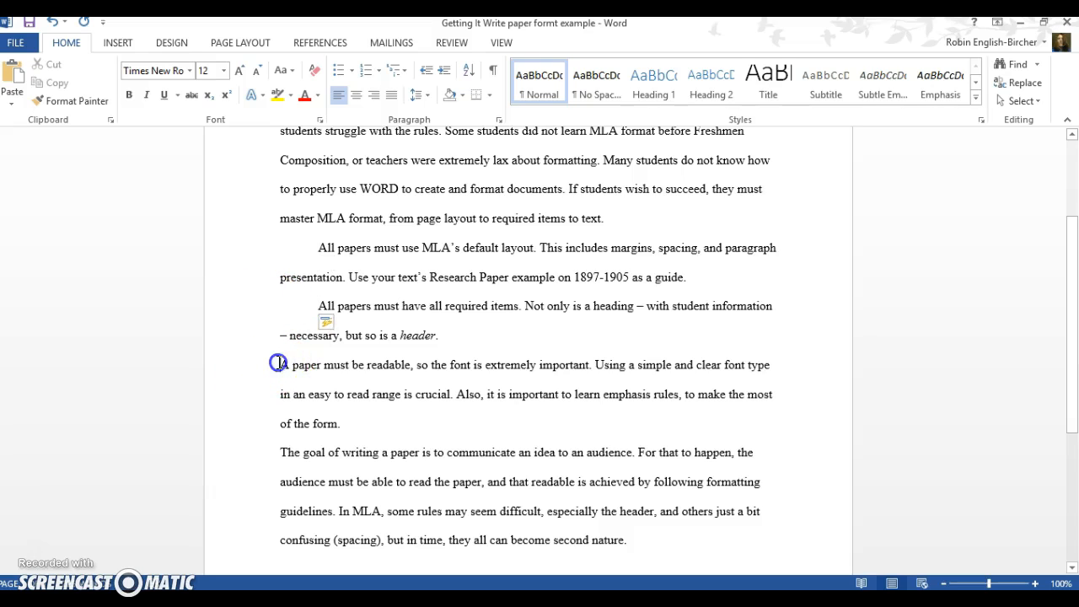
{"action": "key", "text": "Tab"}
{"action": "left_click", "coordinate": [279, 453]}
{"action": "key", "text": "Tab"}
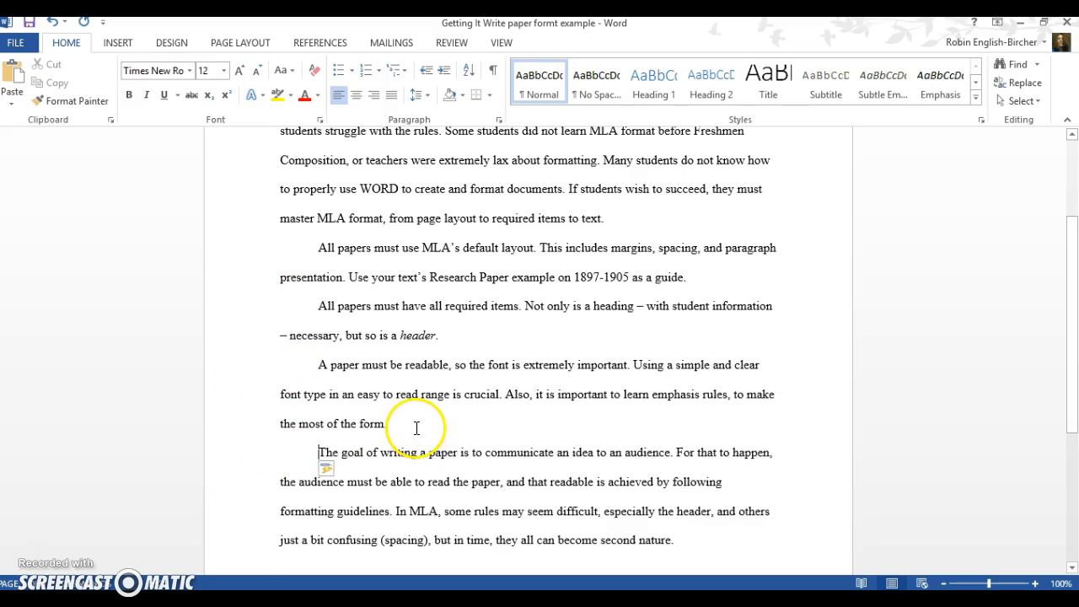
{"action": "scroll", "coordinate": [406, 421], "scroll_direction": "down", "scroll_amount": 1}
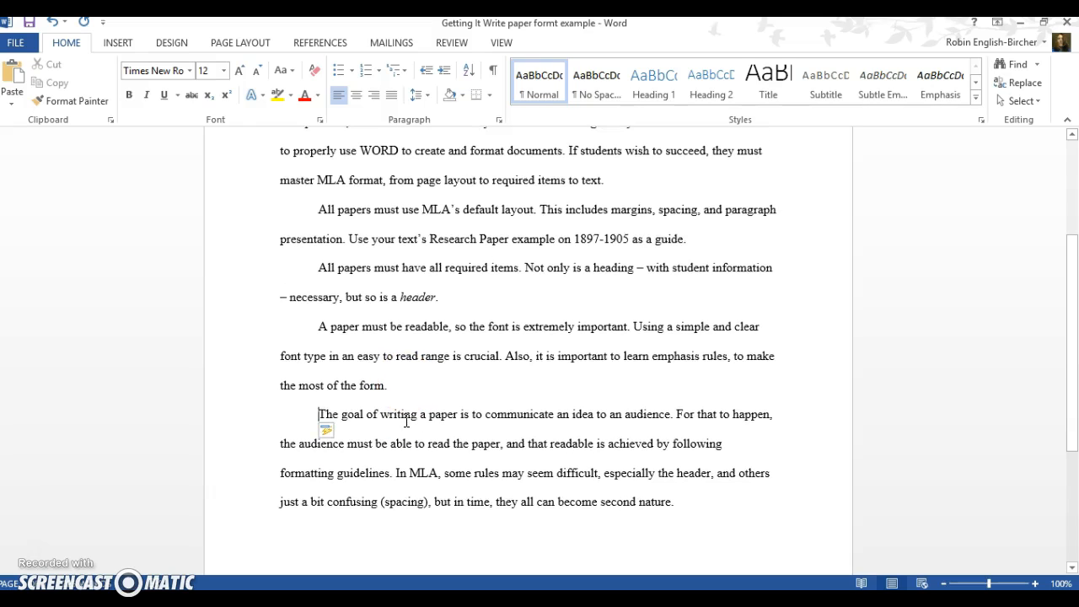
Center the title line "Getting It Write: Writing a Paper in MLA Format".
{"action": "scroll", "coordinate": [407, 421], "scroll_direction": "up", "scroll_amount": 3}
{"action": "scroll", "coordinate": [404, 419], "scroll_direction": "up", "scroll_amount": 2}
{"action": "left_click", "coordinate": [413, 425]}
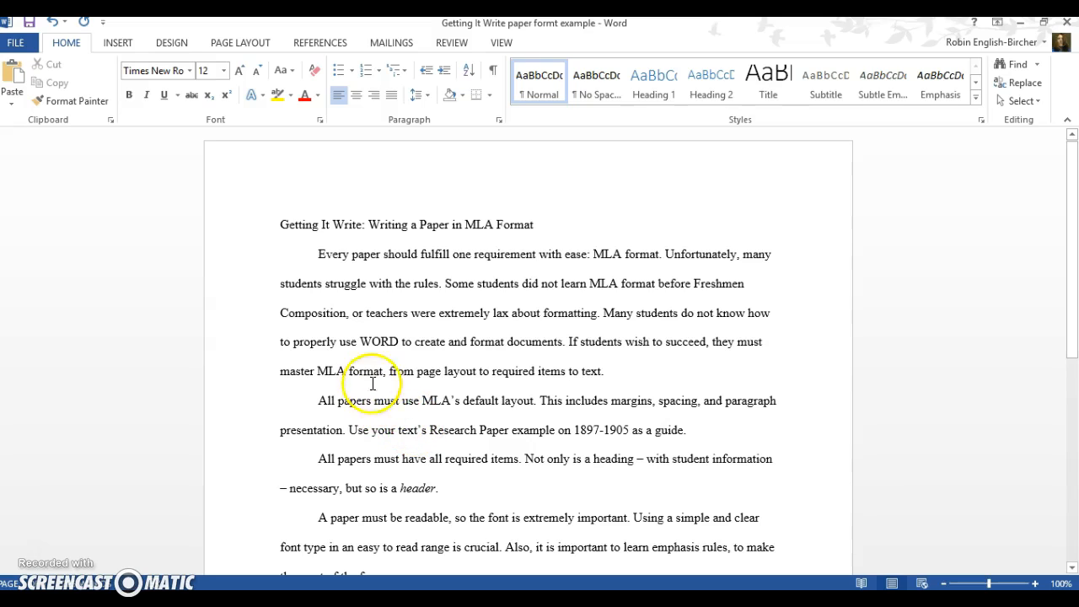
{"action": "left_click_drag", "start_coordinate": [563, 228], "coordinate": [274, 223]}
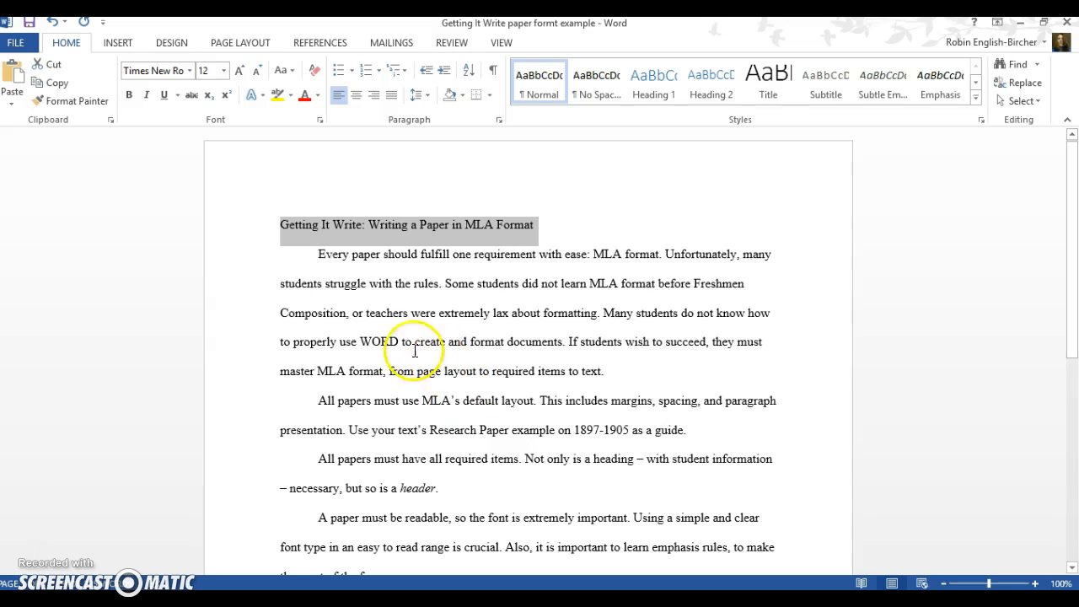
{"action": "left_click", "coordinate": [355, 96]}
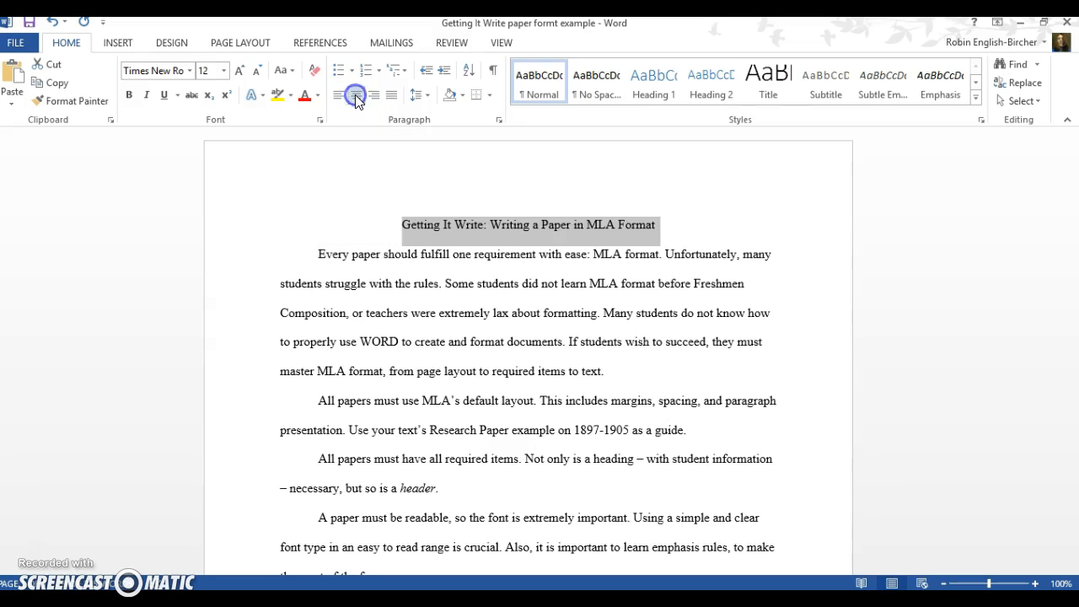
Start a left-aligned heading above the title with the student's full name and the instructor's surname on separate lines.
{"action": "left_click", "coordinate": [352, 232]}
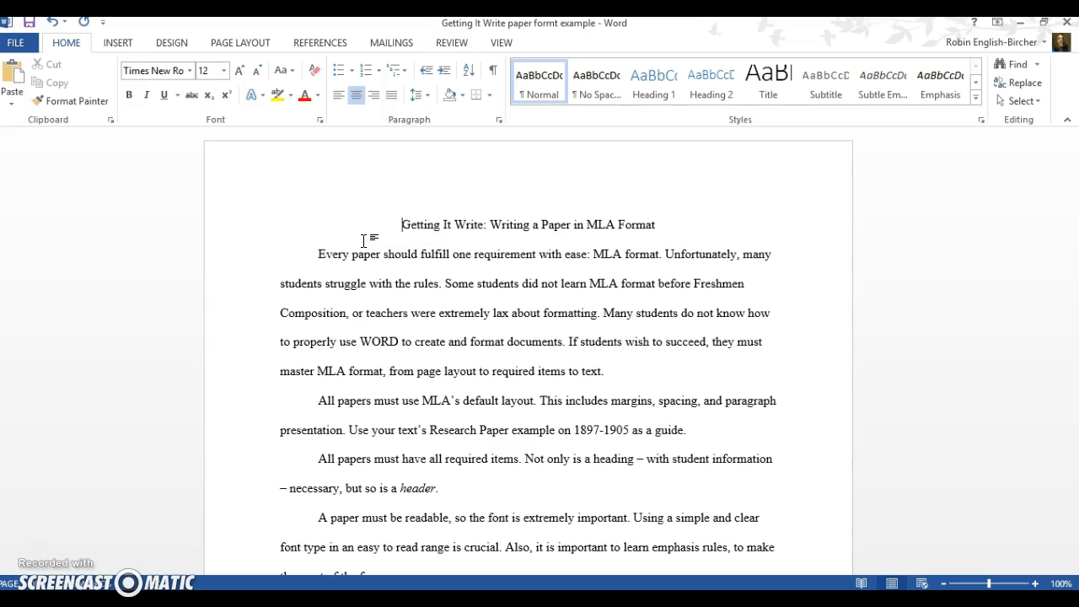
{"action": "key", "text": "Return"}
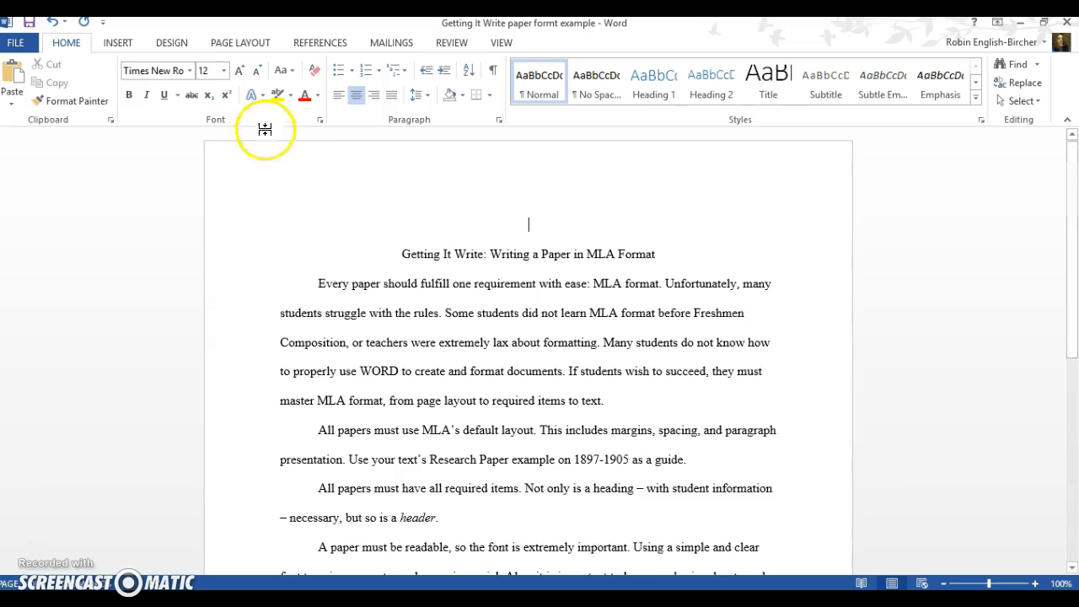
{"action": "left_click", "coordinate": [338, 94]}
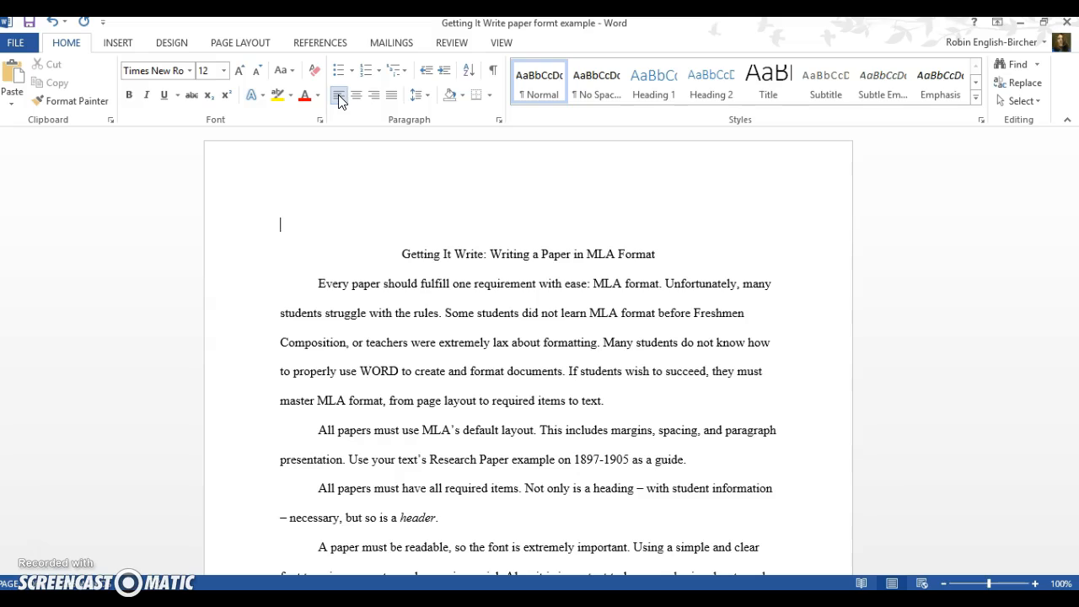
{"action": "type", "text": "John Doe"}
{"action": "key", "text": "Return"}
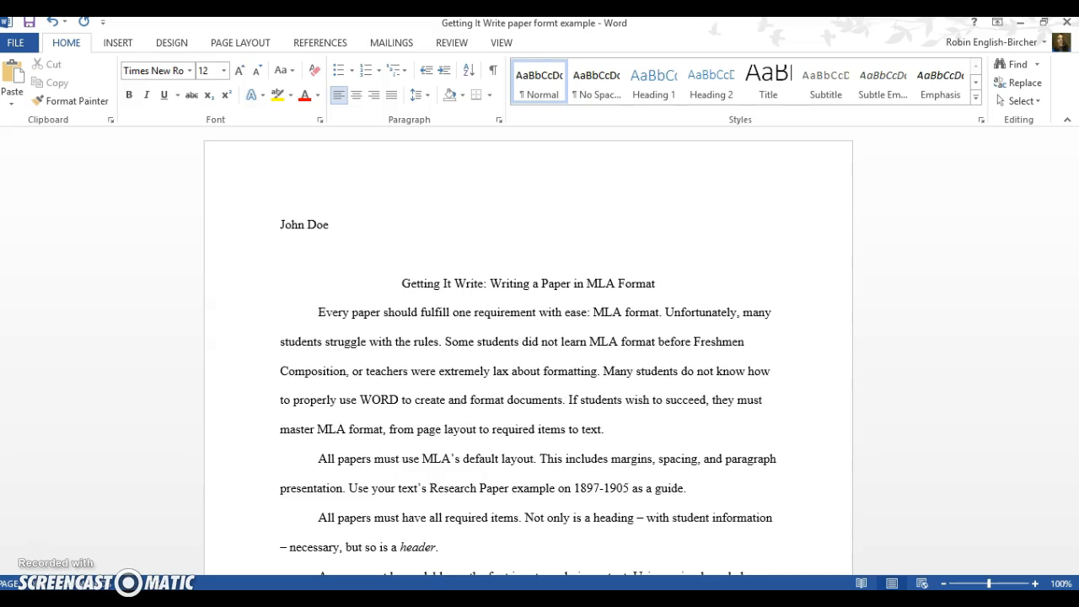
{"action": "type", "text": "Englis"}
{"action": "type", "text": "h-Bircher"}
{"action": "key", "text": "Return"}
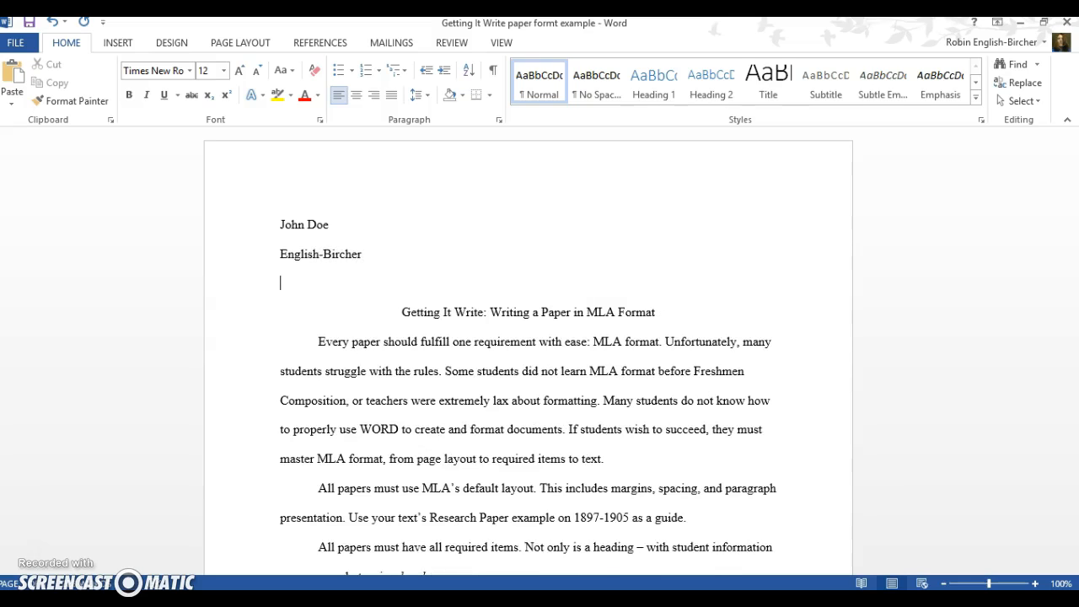
Complete the heading with the course line "ENGL 1302.00_" and the date "August 28, 2015" below it.
{"action": "type", "text": "ENGL 1302.00_"}
{"action": "key", "text": "Return"}
{"action": "type", "text": "August "}
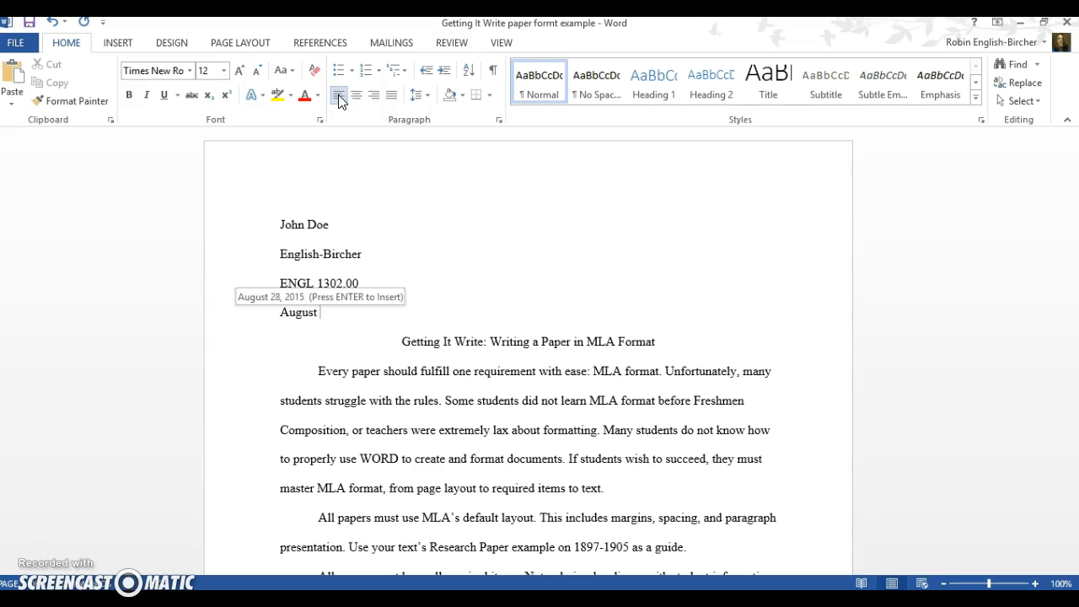
{"action": "type", "text": "28"}
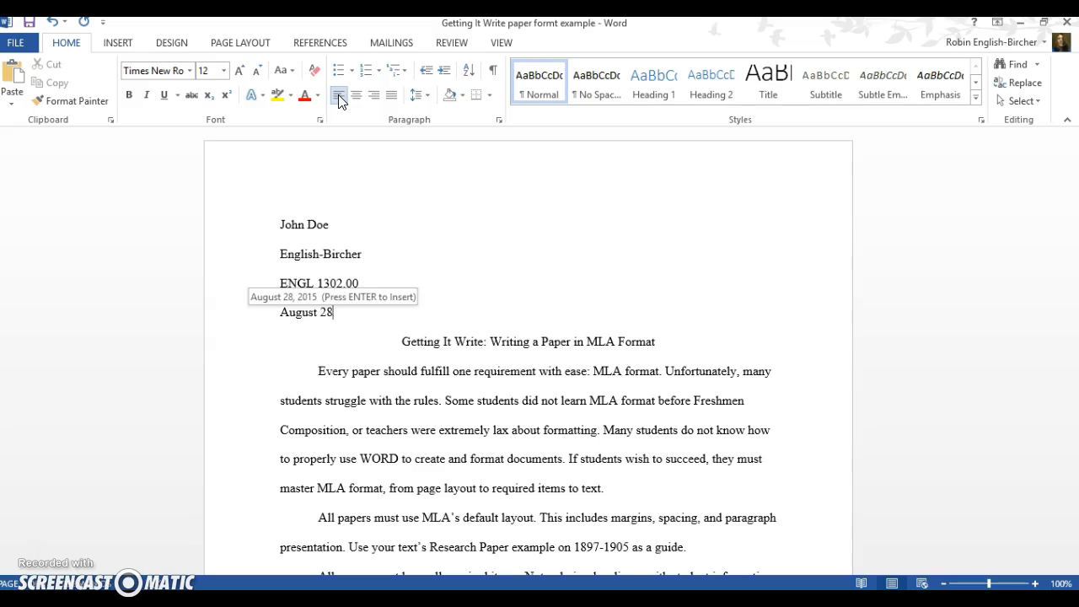
{"action": "type", "text": ", 2015"}
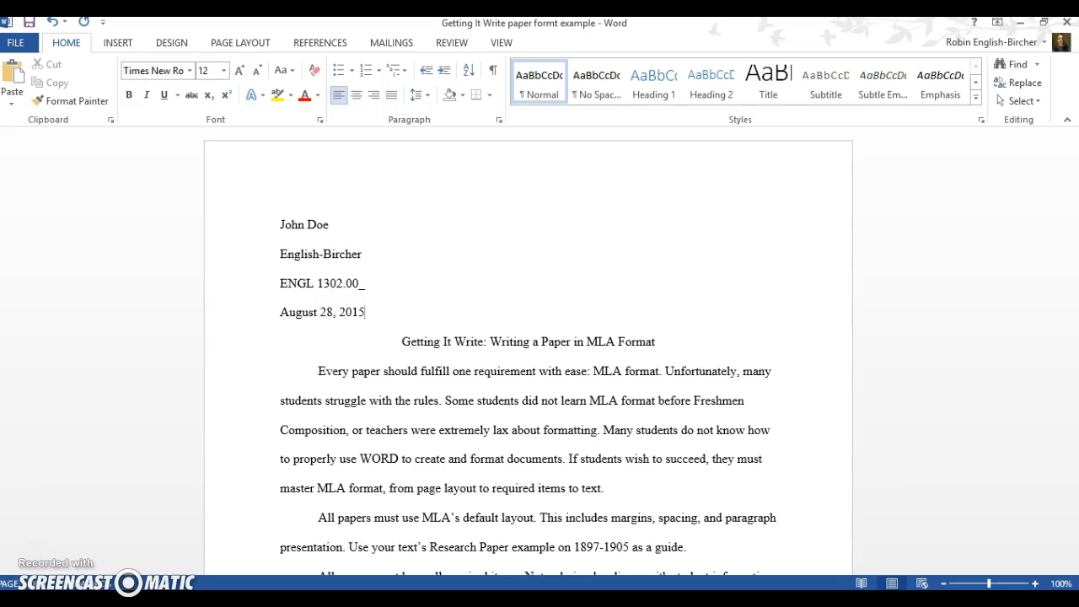
Insert a Plain Number 3 page number at the top of the page, preceded by the student's surname, and leave the header.
{"action": "left_click", "coordinate": [118, 44]}
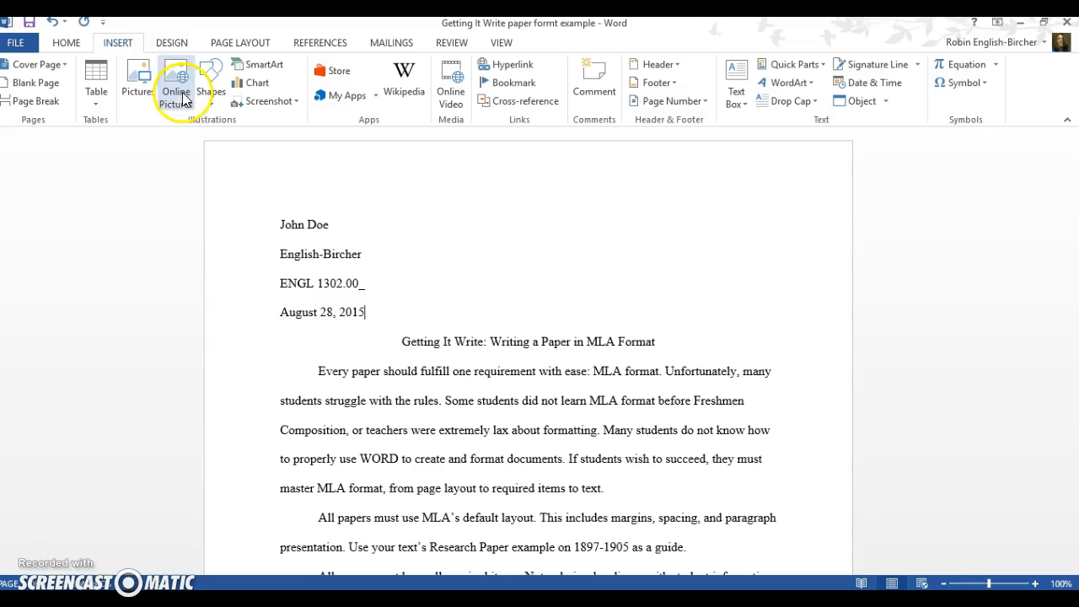
{"action": "left_click", "coordinate": [705, 101]}
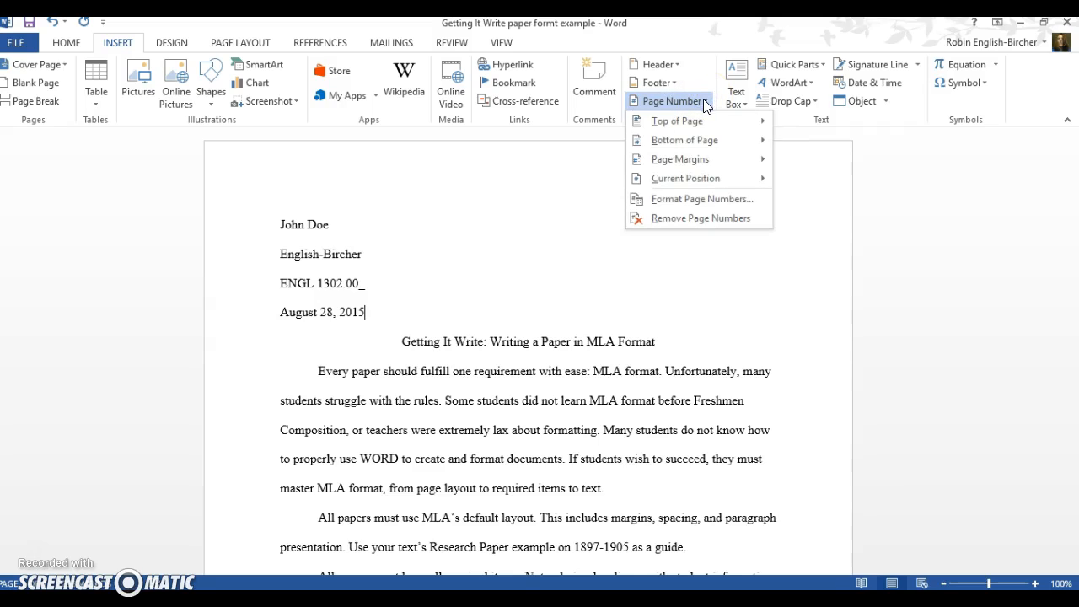
{"action": "left_click", "coordinate": [701, 122]}
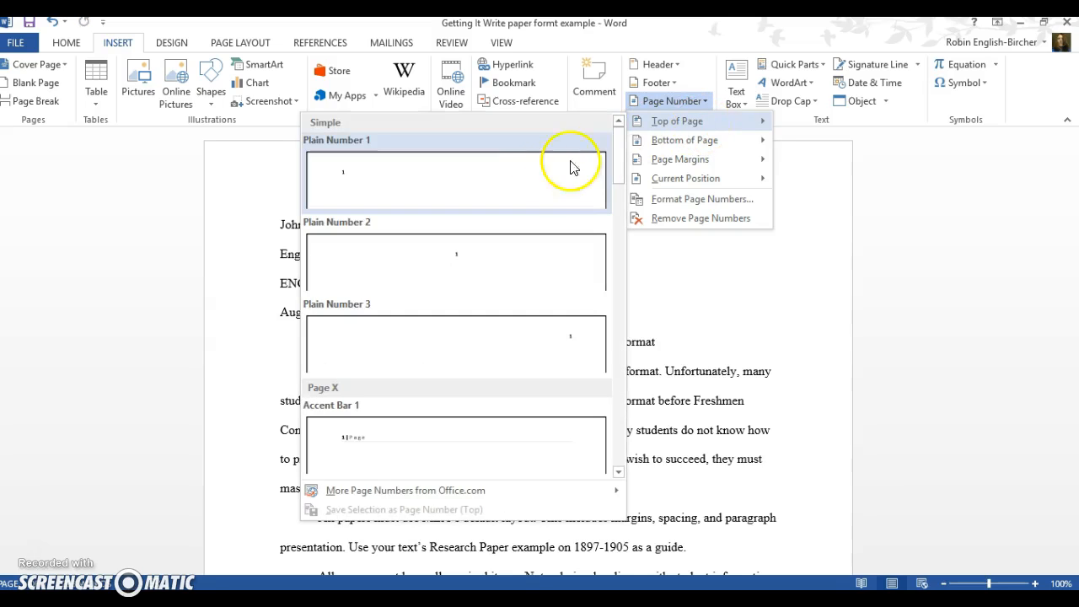
{"action": "left_click", "coordinate": [549, 341]}
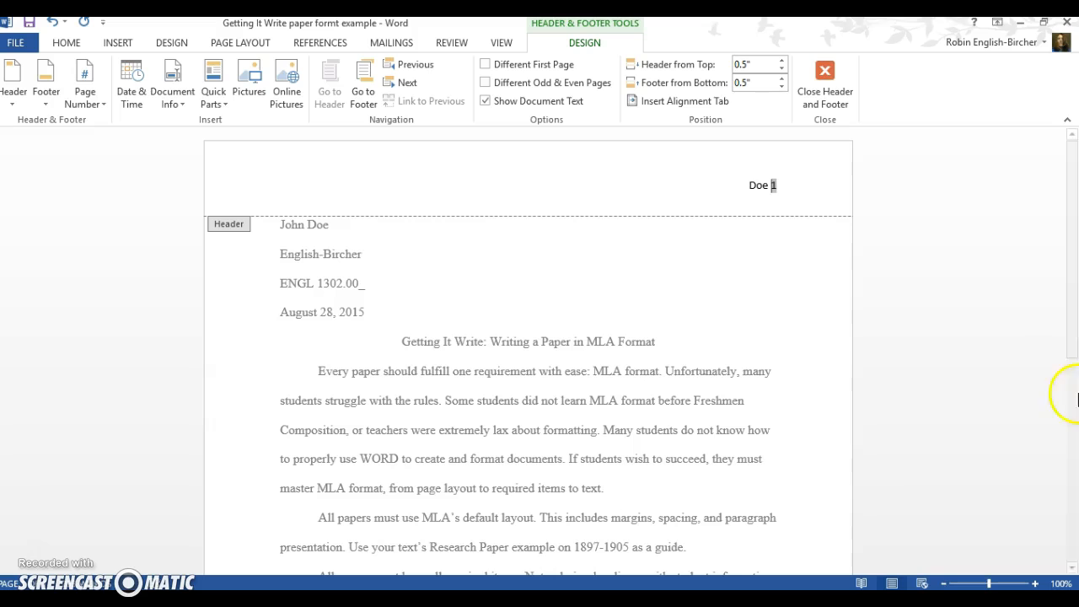
{"action": "left_click", "coordinate": [826, 76]}
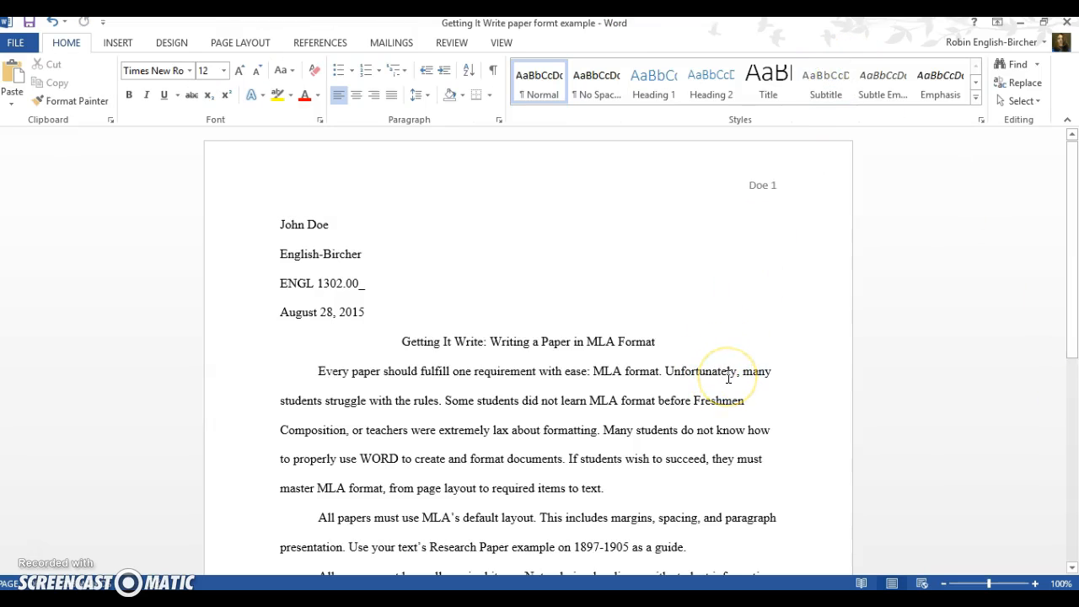
Insert a page break on a new line below the paper's last paragraph.
{"action": "scroll", "coordinate": [729, 378], "scroll_direction": "down", "scroll_amount": 2}
{"action": "scroll", "coordinate": [730, 378], "scroll_direction": "down", "scroll_amount": 2}
{"action": "scroll", "coordinate": [730, 378], "scroll_direction": "up", "scroll_amount": 4}
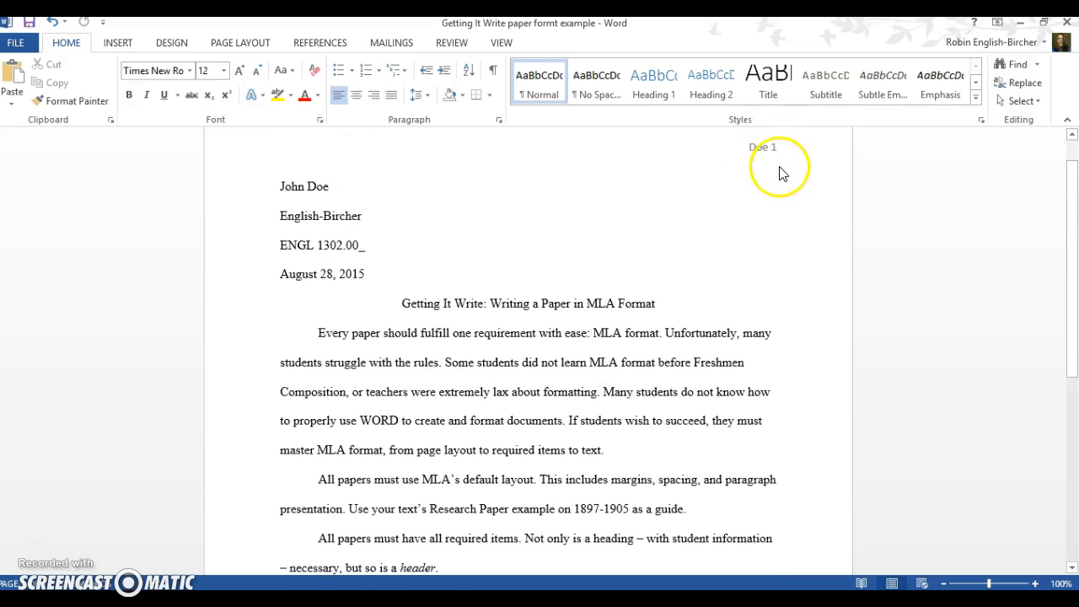
{"action": "scroll", "coordinate": [718, 416], "scroll_direction": "down", "scroll_amount": 1}
{"action": "scroll", "coordinate": [718, 416], "scroll_direction": "down", "scroll_amount": 3}
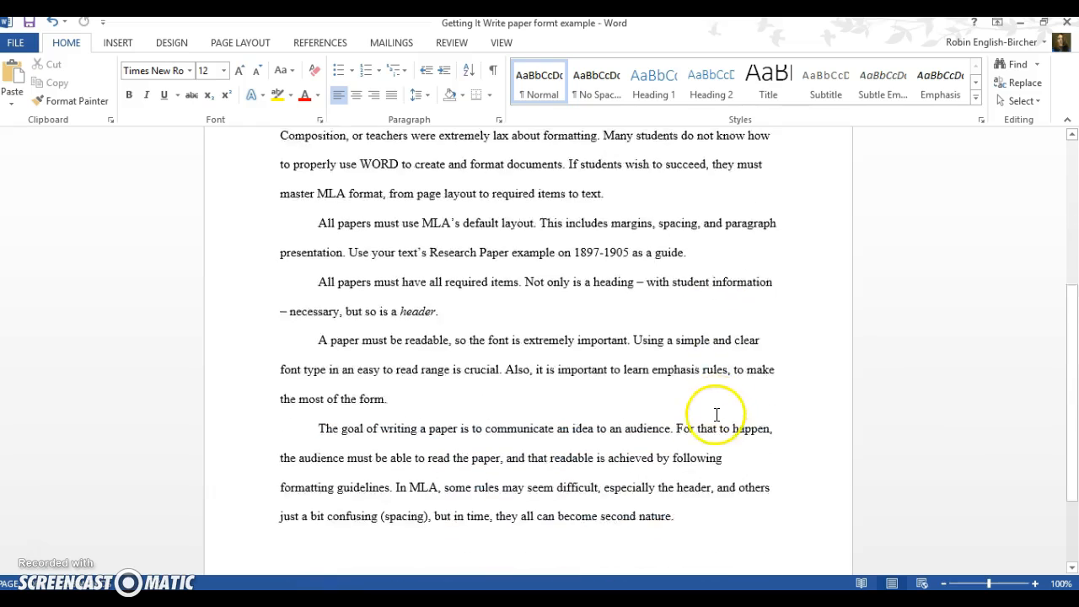
{"action": "left_click", "coordinate": [716, 473]}
{"action": "key", "text": "Return"}
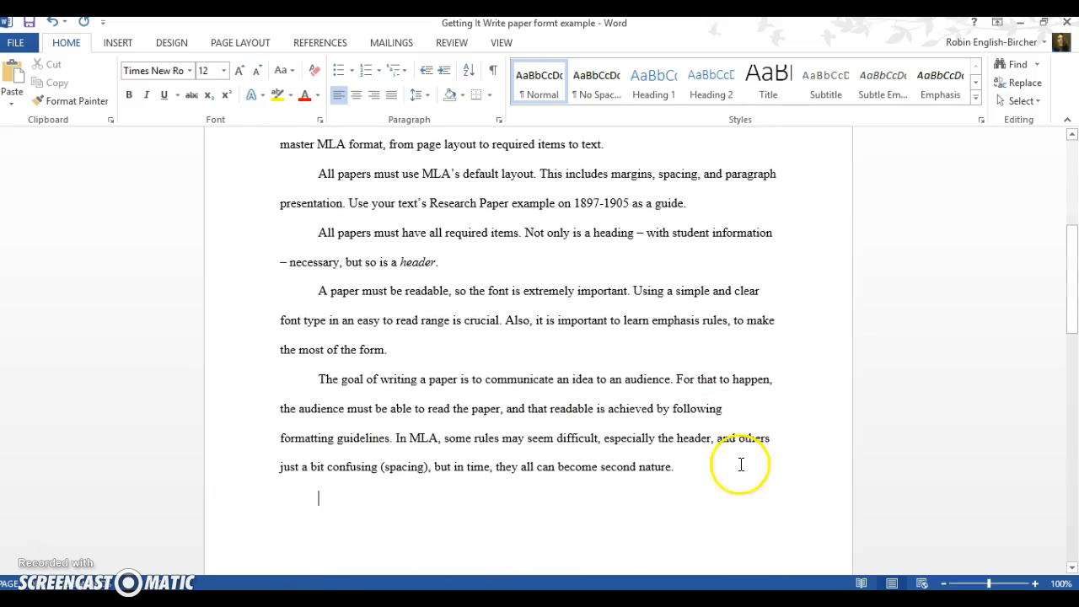
{"action": "left_click", "coordinate": [118, 43]}
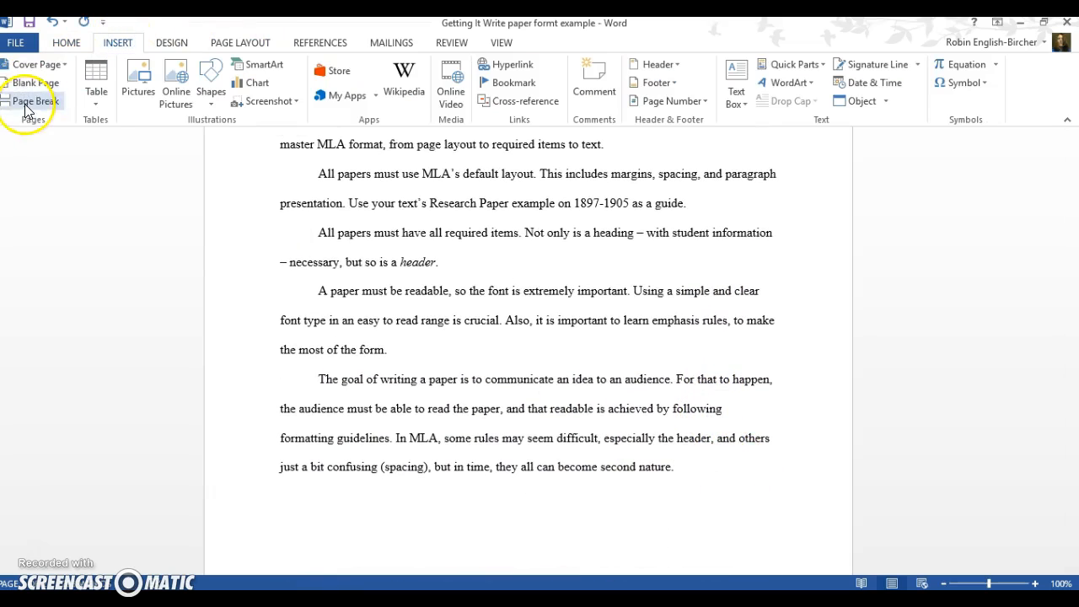
{"action": "left_click", "coordinate": [36, 101]}
{"action": "scroll", "coordinate": [751, 284], "scroll_direction": "down", "scroll_amount": 2}
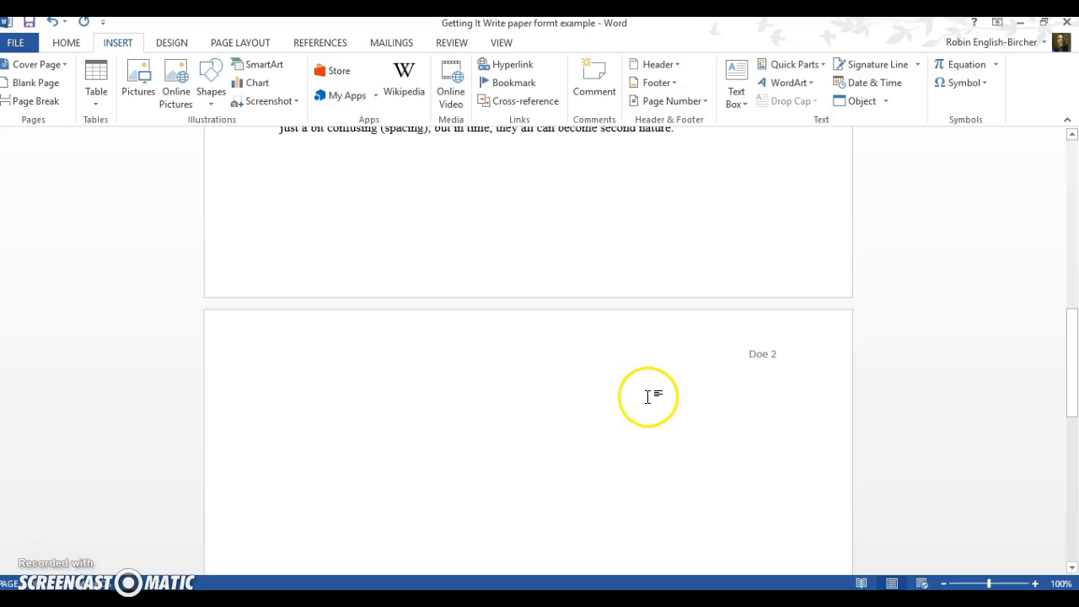
Remove the page break and the empty line below the paper's last paragraph.
{"action": "left_click", "coordinate": [431, 157]}
{"action": "scroll", "coordinate": [662, 395], "scroll_direction": "up", "scroll_amount": 10}
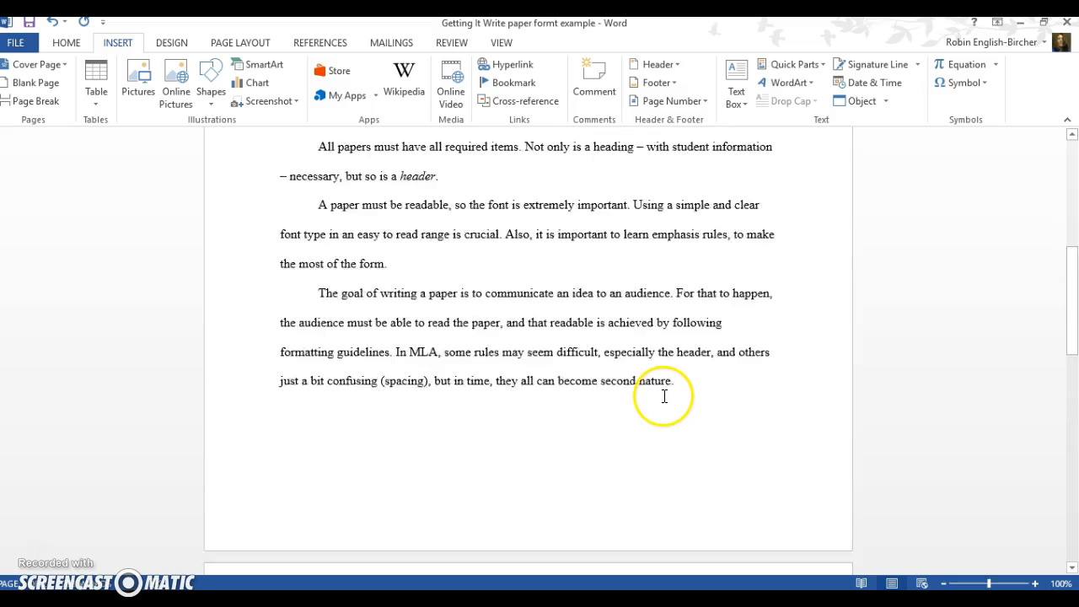
{"action": "scroll", "coordinate": [665, 398], "scroll_direction": "up", "scroll_amount": 3}
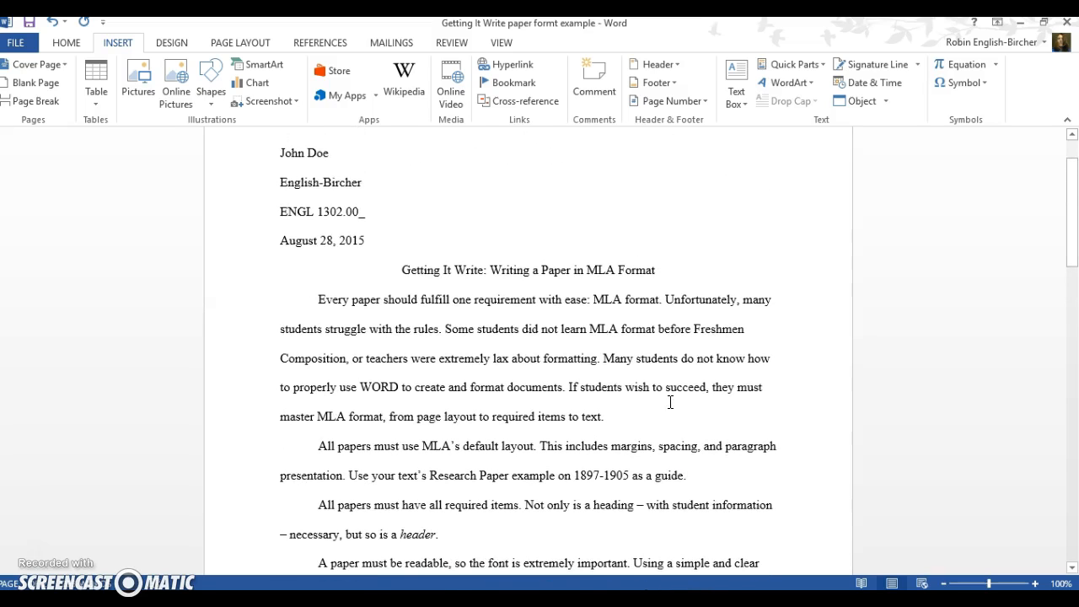
{"action": "scroll", "coordinate": [670, 402], "scroll_direction": "down", "scroll_amount": 8}
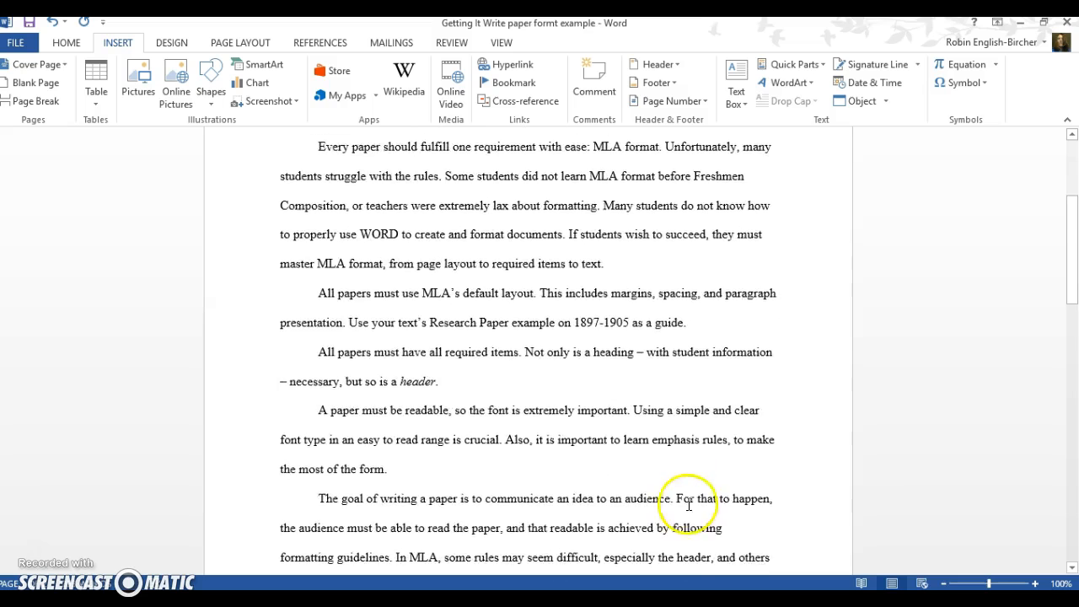
{"action": "left_click", "coordinate": [714, 443]}
{"action": "scroll", "coordinate": [742, 429], "scroll_direction": "down", "scroll_amount": 1}
{"action": "scroll", "coordinate": [745, 431], "scroll_direction": "up", "scroll_amount": 1}
{"action": "left_click", "coordinate": [744, 437]}
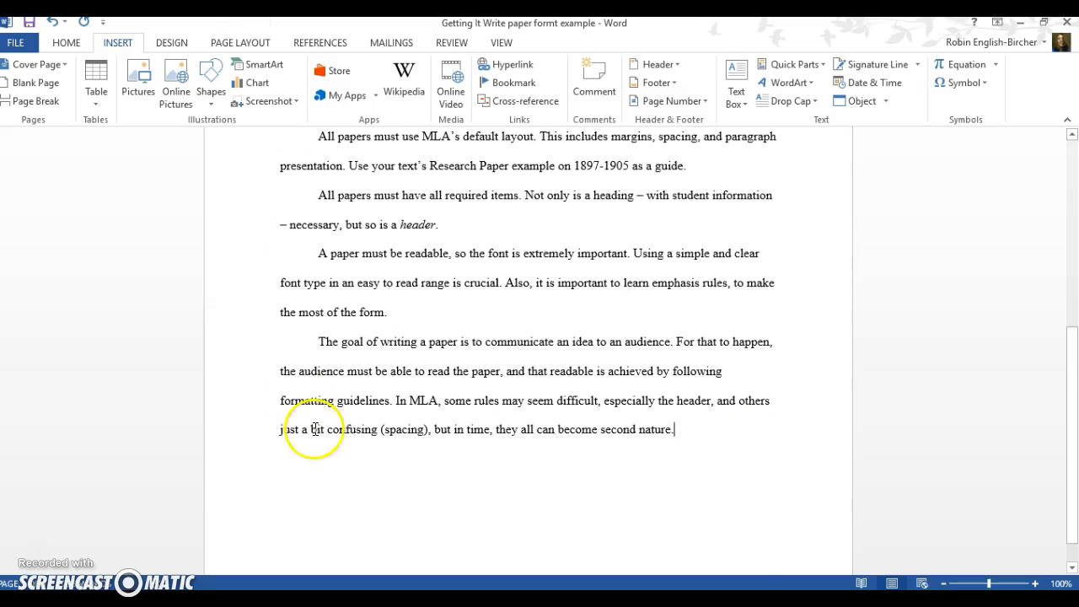
Start a new page after the closing paragraph by adding an empty line and a page break.
{"action": "left_click", "coordinate": [76, 44]}
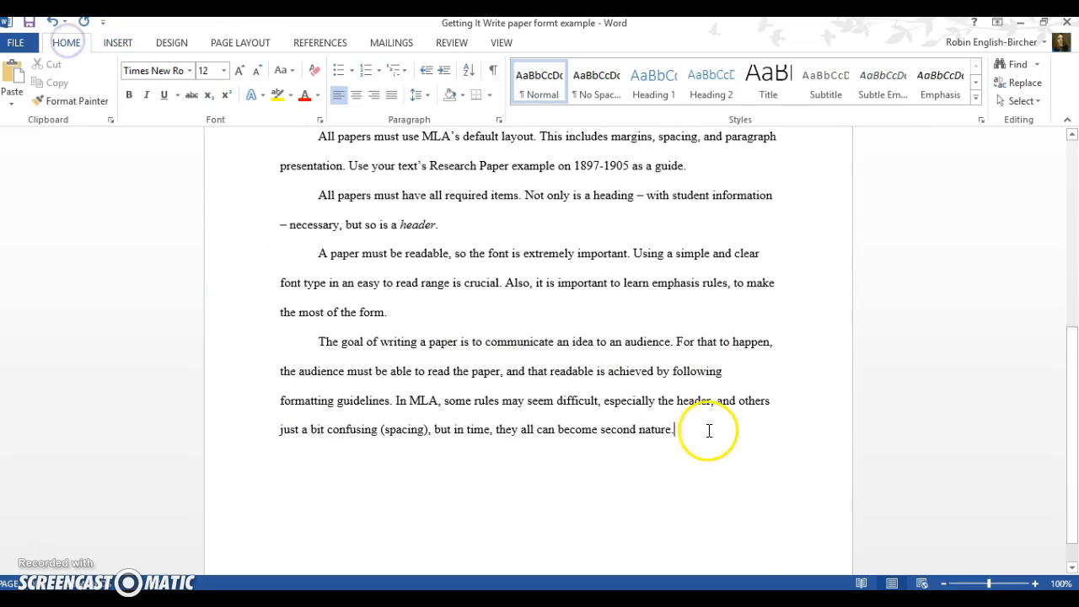
{"action": "key", "text": "Return"}
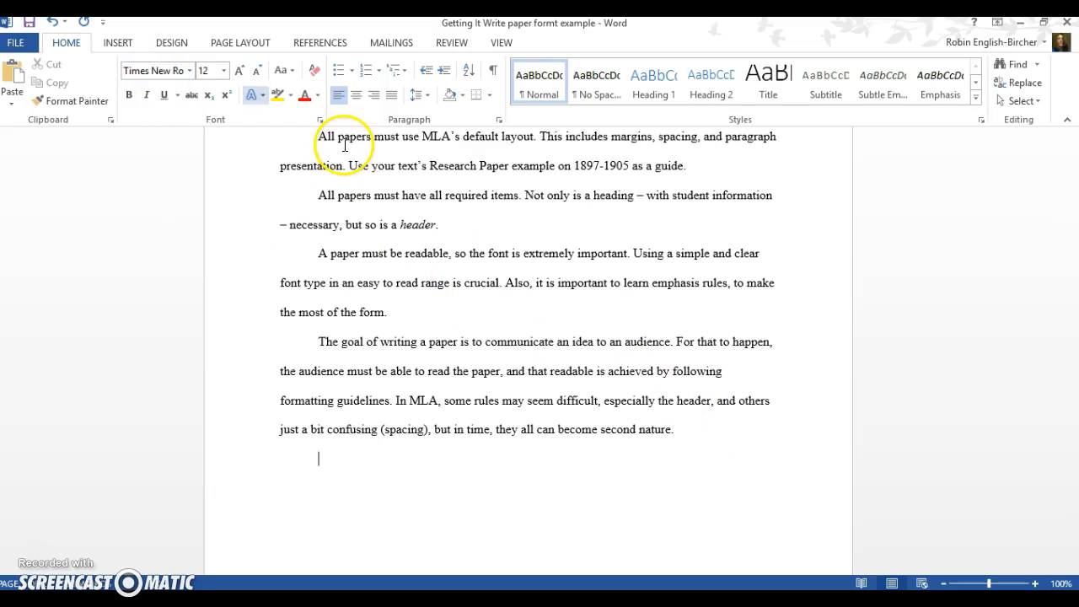
{"action": "left_click", "coordinate": [116, 43]}
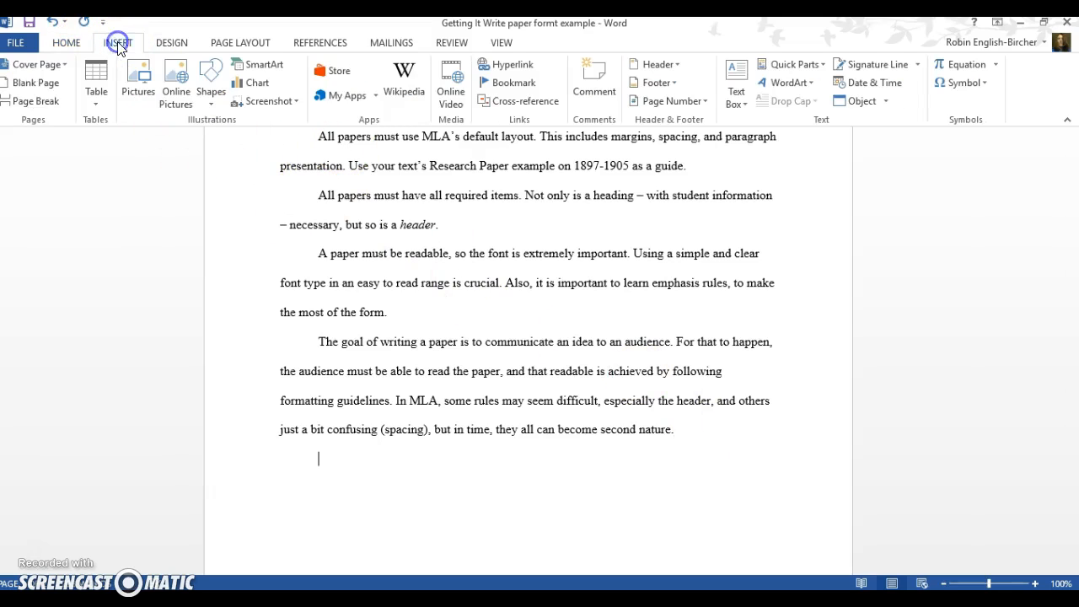
{"action": "left_click", "coordinate": [30, 102]}
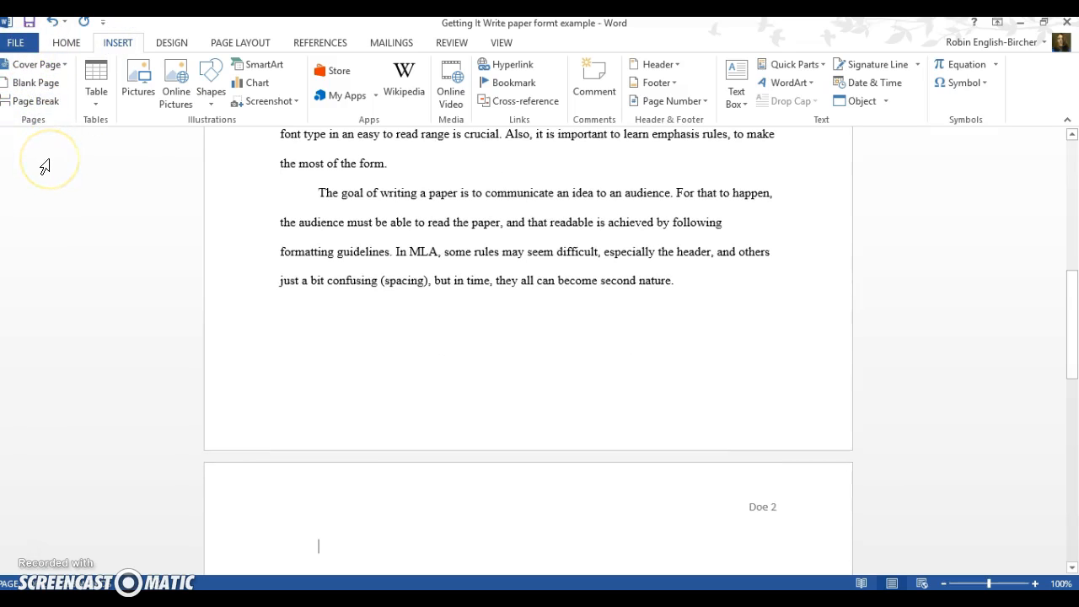
Enter the centered title "Works Cited" on the new page and make the line below it left-aligned.
{"action": "type", "text": "Works Cited"}
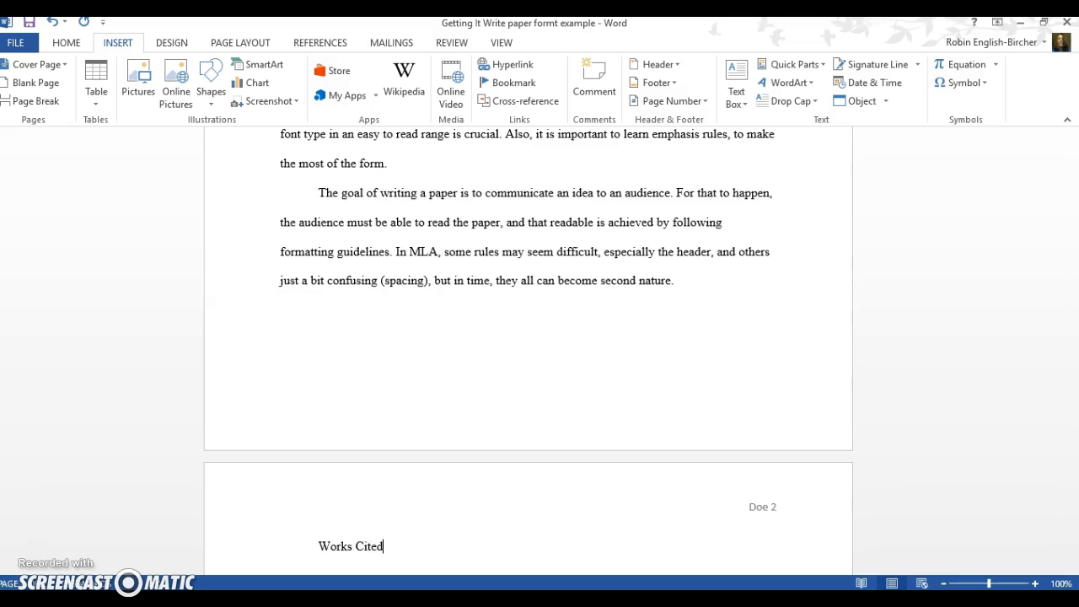
{"action": "key", "text": "shift+Home"}
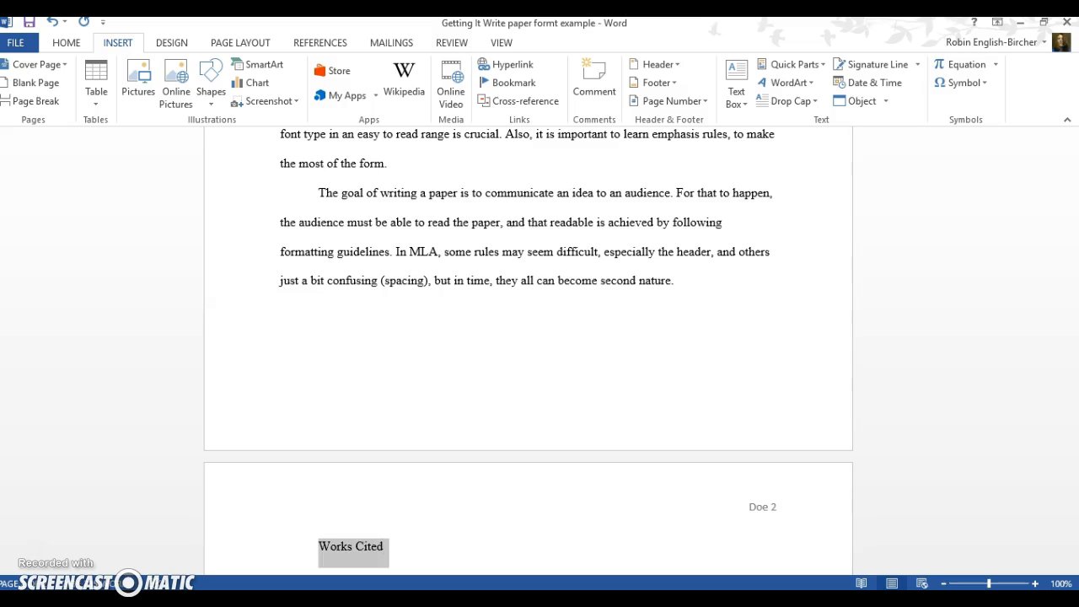
{"action": "left_click", "coordinate": [66, 42]}
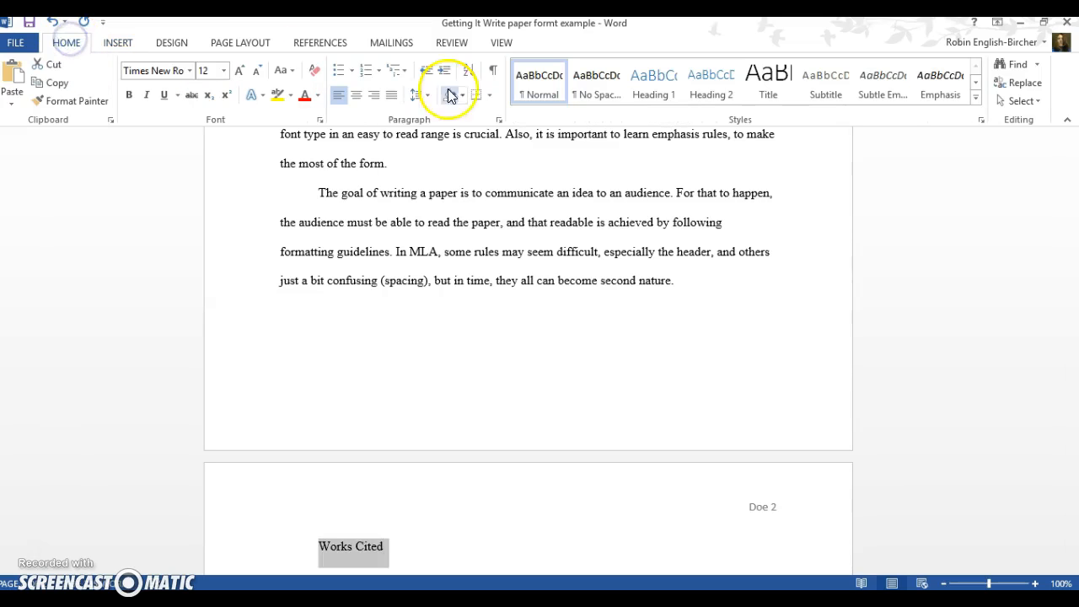
{"action": "left_click", "coordinate": [356, 95]}
{"action": "scroll", "coordinate": [540, 377], "scroll_direction": "down", "scroll_amount": 3}
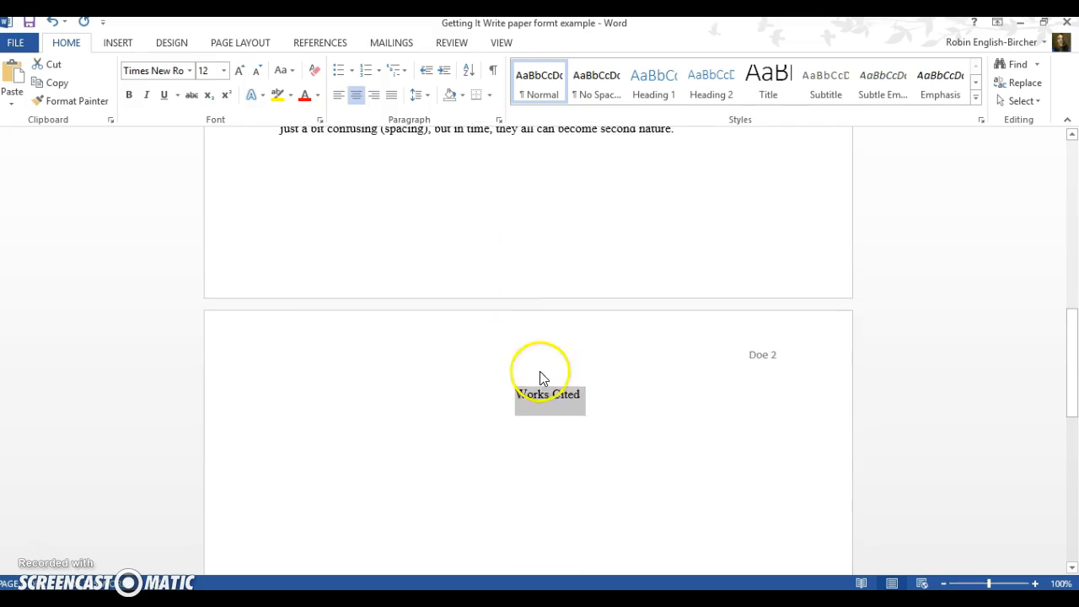
{"action": "left_click", "coordinate": [595, 397]}
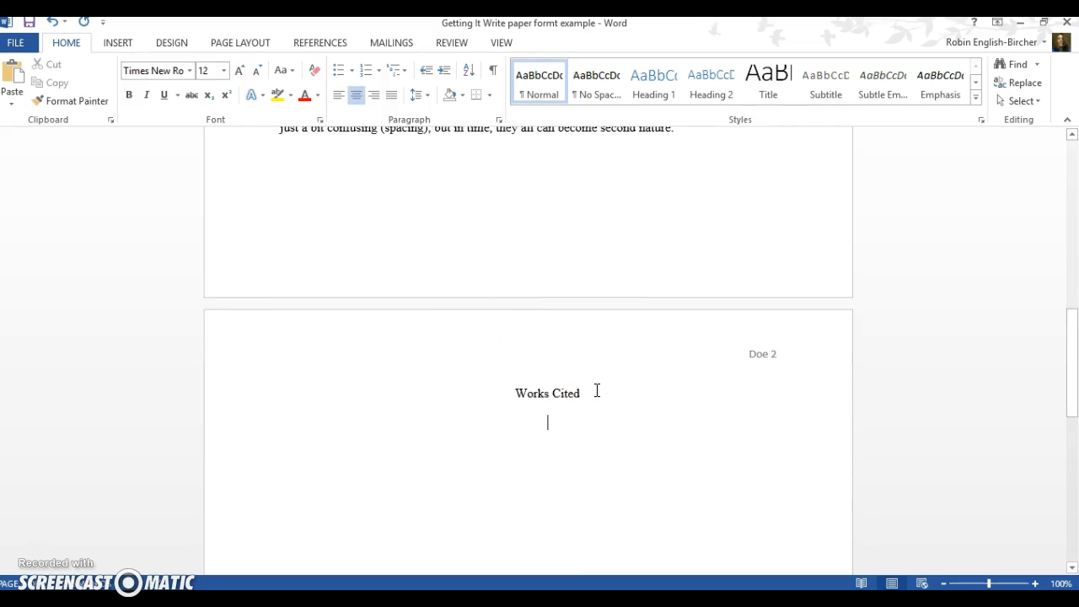
{"action": "left_click", "coordinate": [336, 95]}
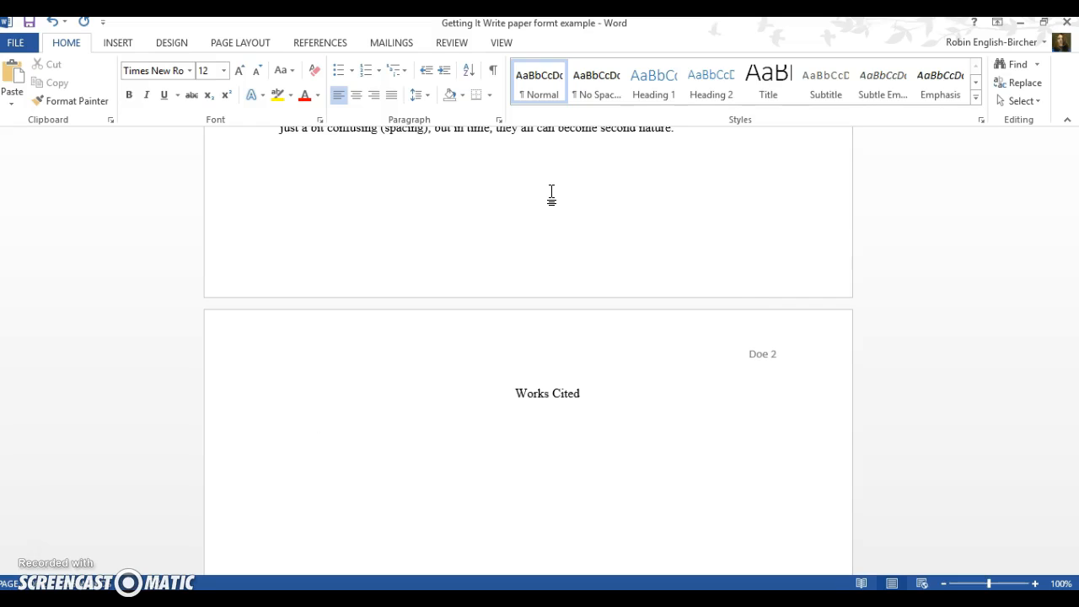
Begin the citation below the Works Cited title with the author "Shakespeare, William.".
{"action": "type", "text": "Shakespeare, Wil"}
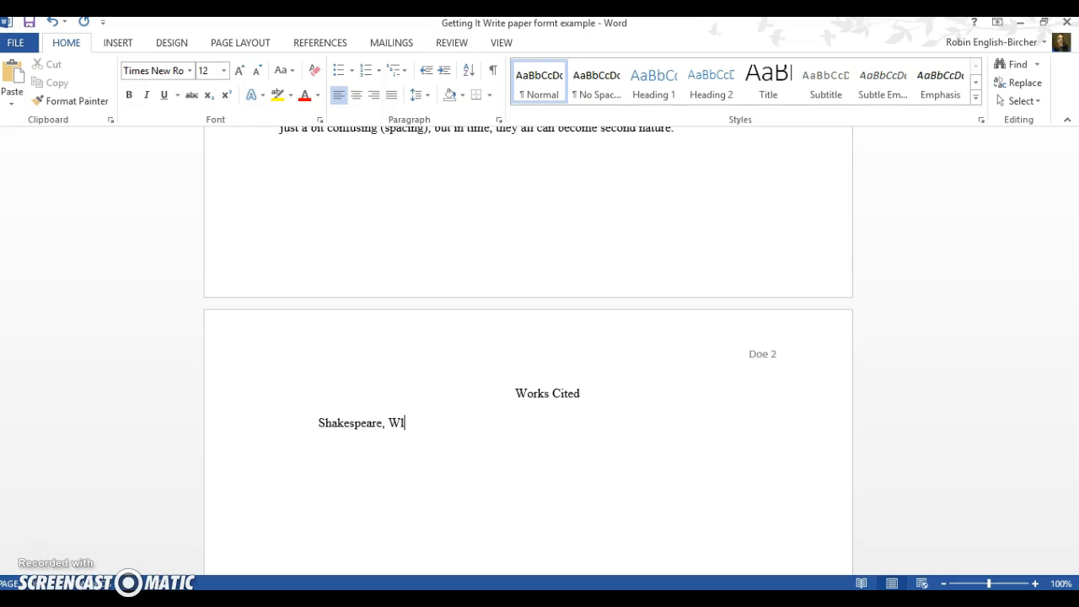
{"action": "key", "text": "BackSpace"}
{"action": "key", "text": "BackSpace"}
{"action": "type", "text": "illiam."}
Add the quoted poem title "Shall I Compare Thee To a Summer's Day." after the author.
{"action": "type", "text": "Shall I Compare "}
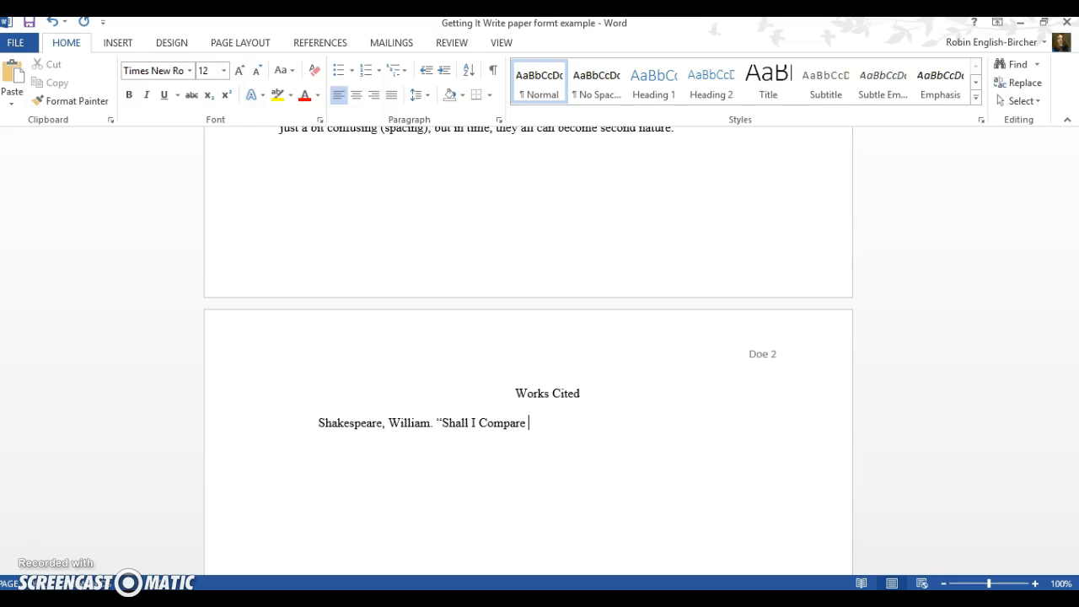
{"action": "type", "text": "Thee to"}
{"action": "key", "text": "BackSpace"}
{"action": "key", "text": "BackSpace"}
{"action": "type", "text": "To"}
{"action": "key", "text": "BackSpace"}
{"action": "key", "text": "BackSpace"}
{"action": "type", "text": "To a Summer"}
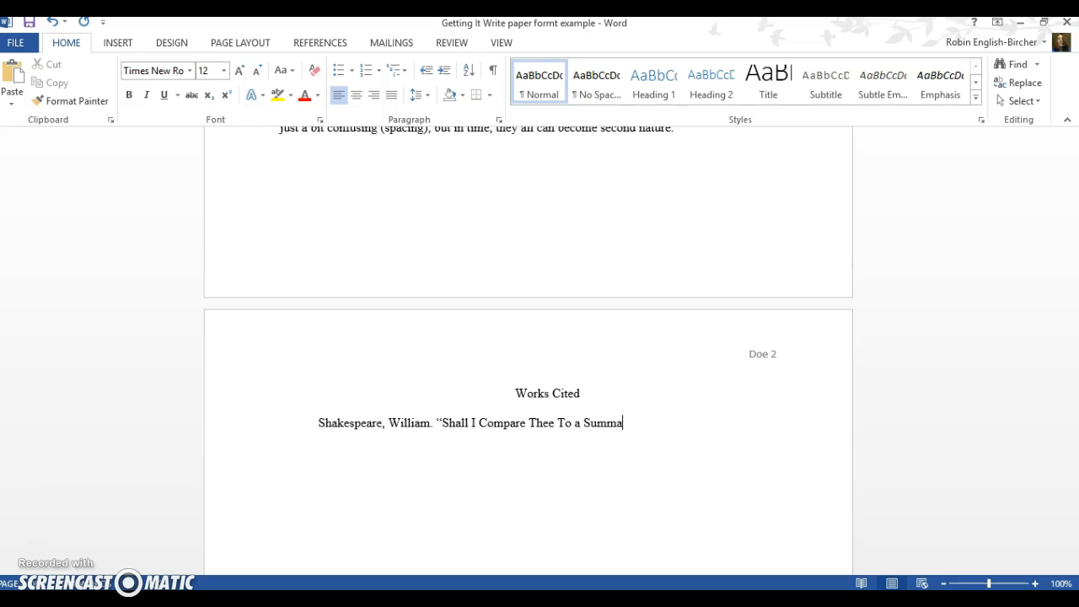
{"action": "type", "text": "'s Day."}
{"action": "type", "text": "\""}
Add the book title "Norton Introduction to Literature." in italics after the poem title.
{"action": "key", "text": "ctrl+i"}
{"action": "type", "text": "Norton "}
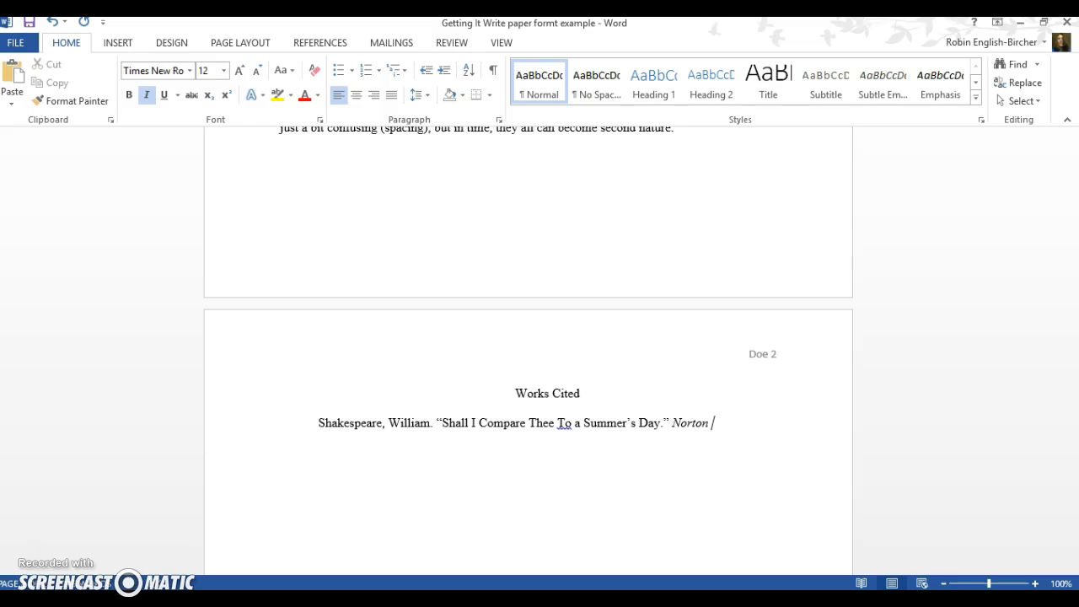
{"action": "type", "text": "Introdu"}
{"action": "type", "text": "n to Liteature"}
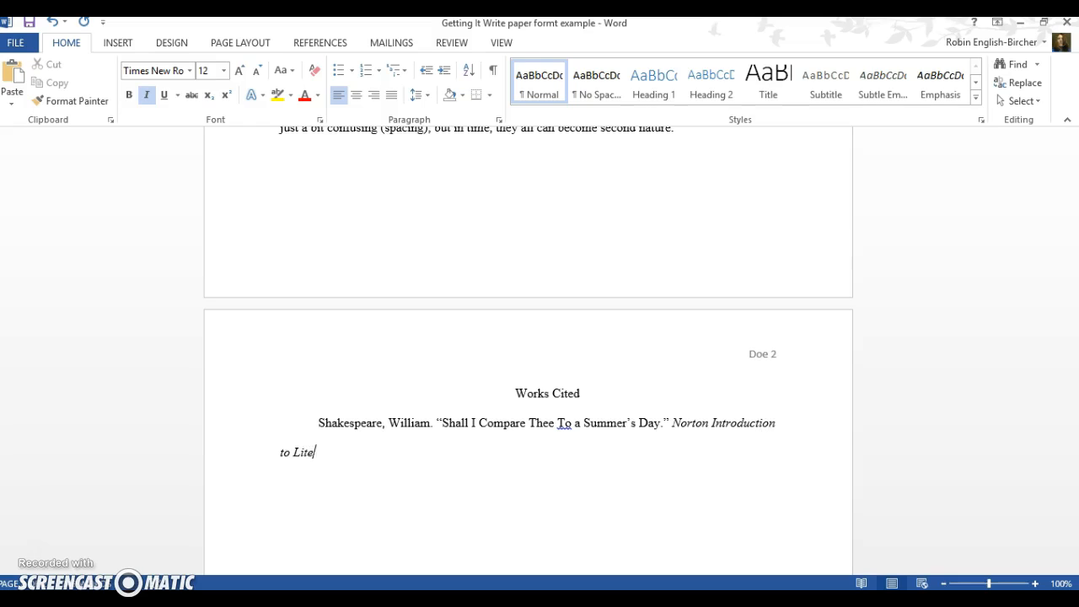
{"action": "key", "text": "BackSpace"}
{"action": "key", "text": "BackSpace"}
{"action": "key", "text": "BackSpace"}
{"action": "key", "text": "BackSpace"}
{"action": "key", "text": "BackSpace"}
{"action": "type", "text": "rature."}
{"action": "left_click_drag", "start_coordinate": [452, 426], "coordinate": [758, 426]}
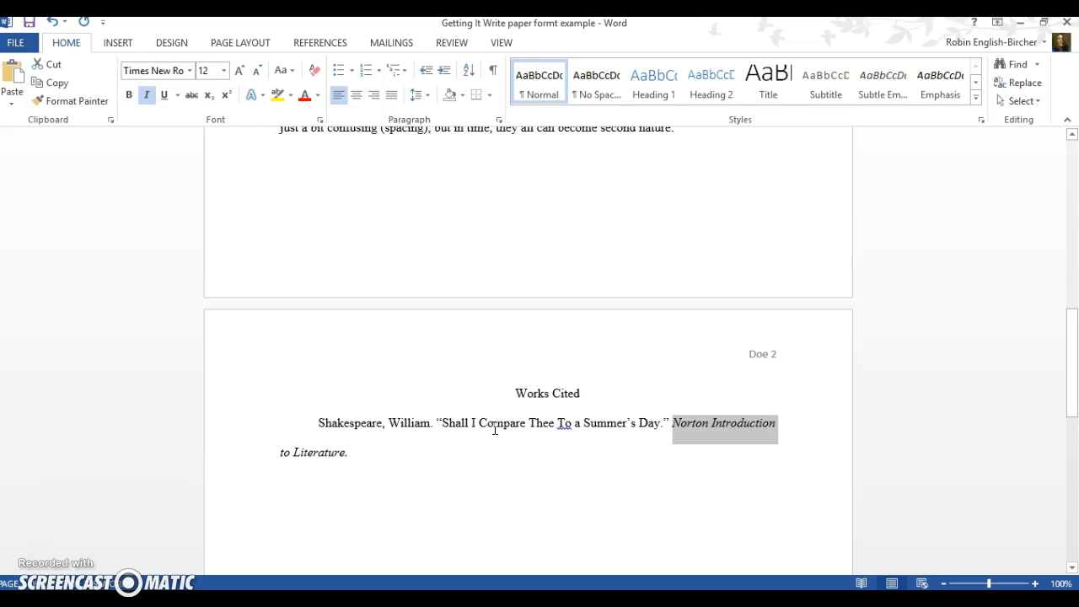
Turn off italics after the book title and add "Shorter 11th ed. Ed." followed by the editor's full name.
{"action": "left_click", "coordinate": [398, 459]}
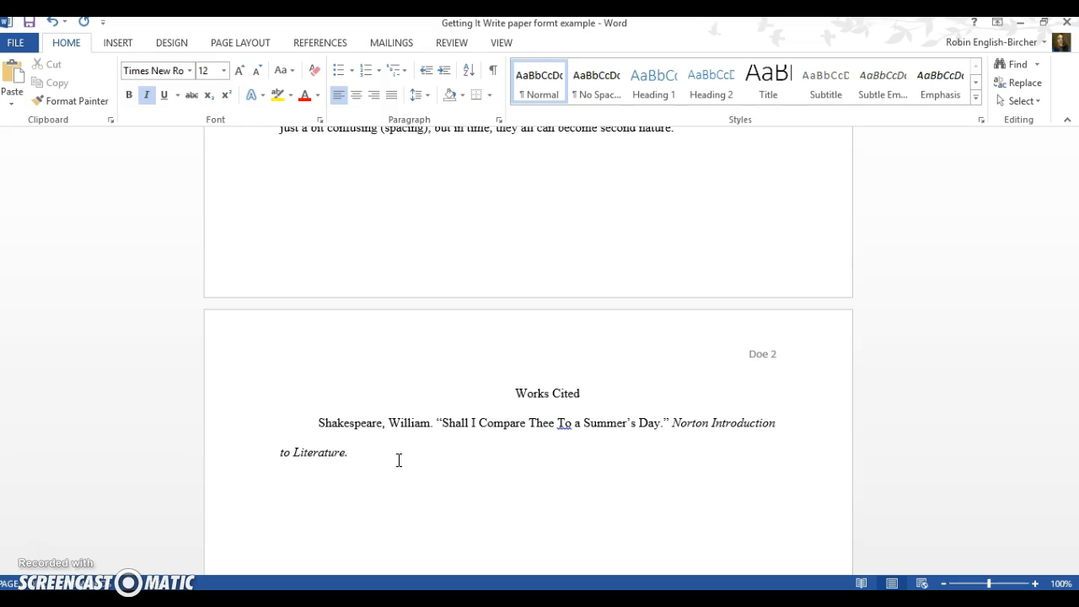
{"action": "left_click", "coordinate": [148, 96]}
{"action": "type", "text": "Shor"}
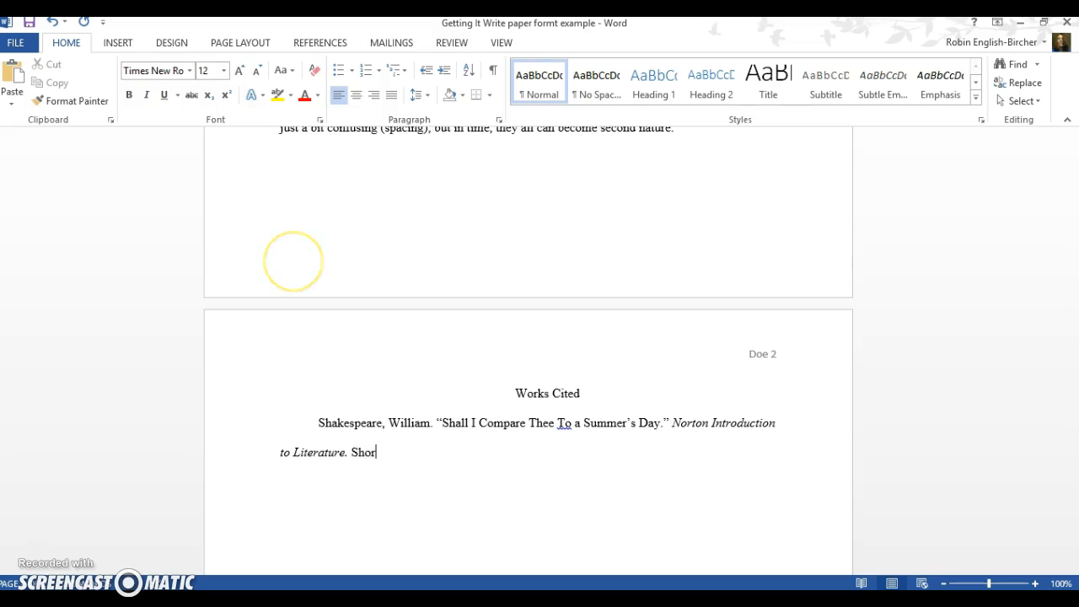
{"action": "type", "text": "ter 11th ed."}
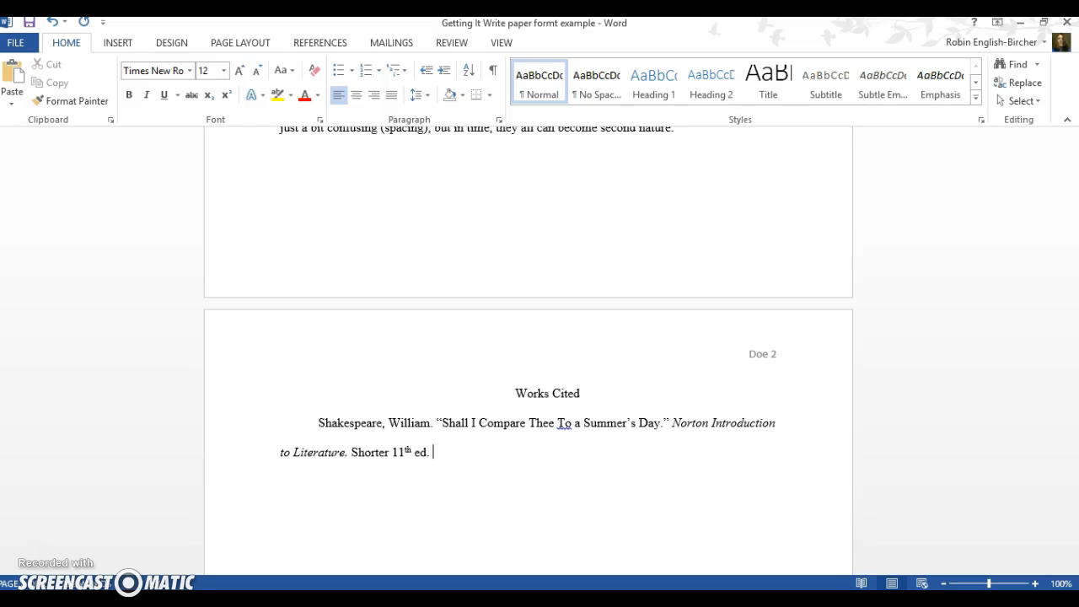
{"action": "type", "text": "Ed. Kelly J. Mays."}
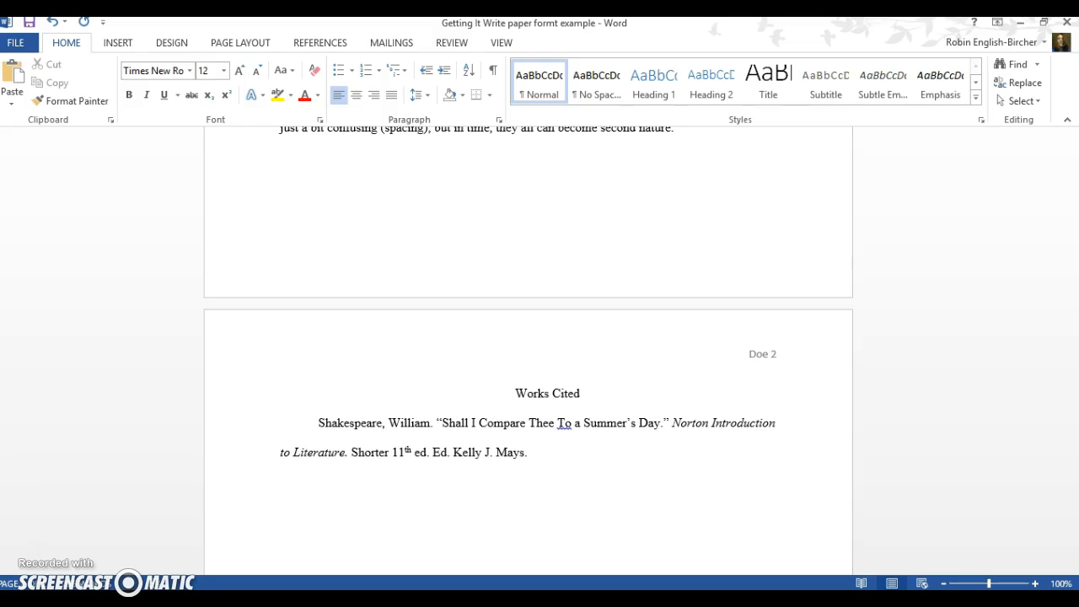
Add the publication details "New York: W.W. Norton & Co, 2013." after the editor's name.
{"action": "type", "text": "New York"}
{"action": "type", "text": ":"}
{"action": "type", "text": "W.W."}
{"action": "type", "text": " Norto"}
{"action": "type", "text": "n a"}
{"action": "key", "text": "BackSpace"}
{"action": "key", "text": "BackSpace"}
{"action": "type", "text": "& Co"}
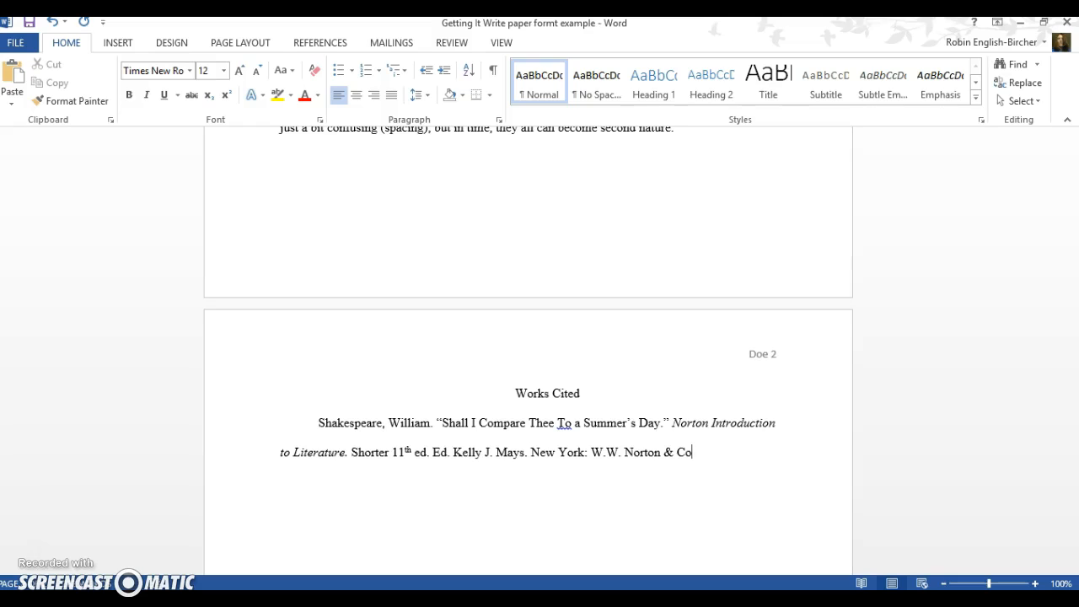
{"action": "type", "text": ","}
{"action": "type", "text": "2013."}
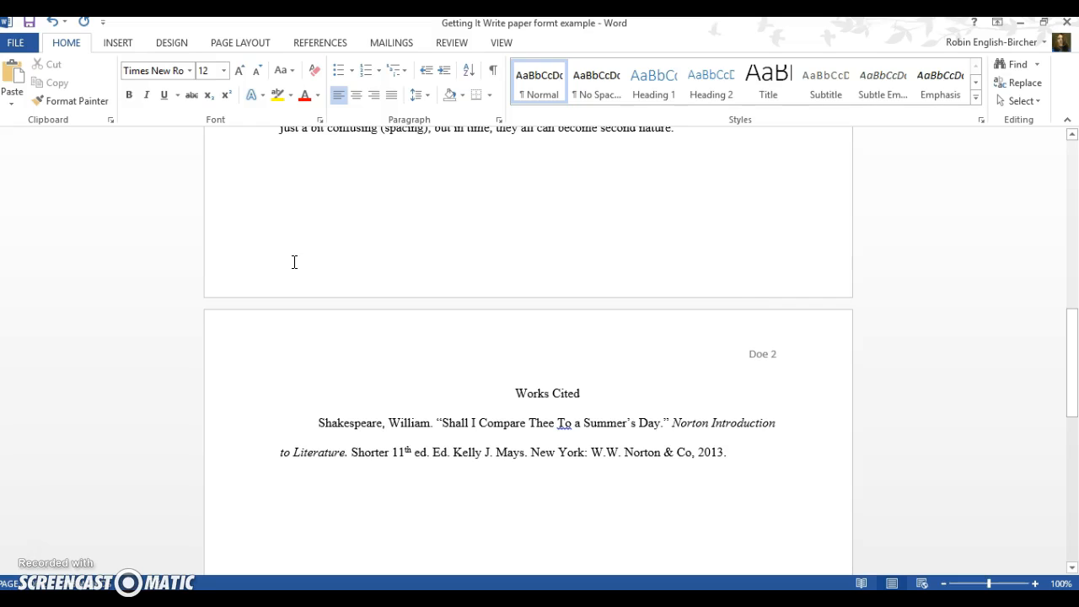
Complete the citation with the page number "810." and the medium "Print.", and place the cursor at the start of the entry.
{"action": "type", "text": "810"}
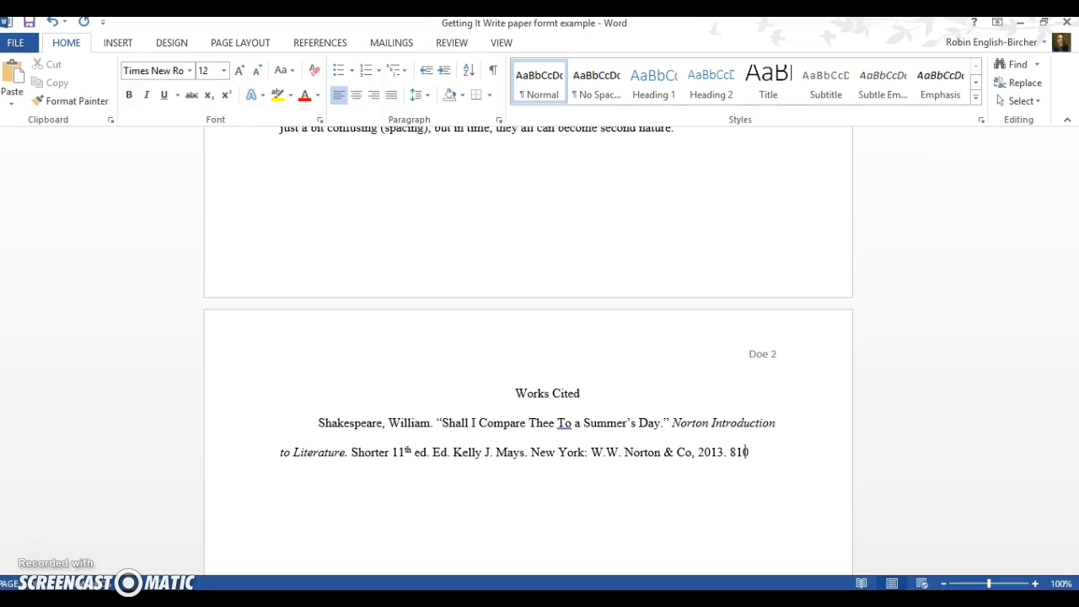
{"action": "type", "text": ". Print."}
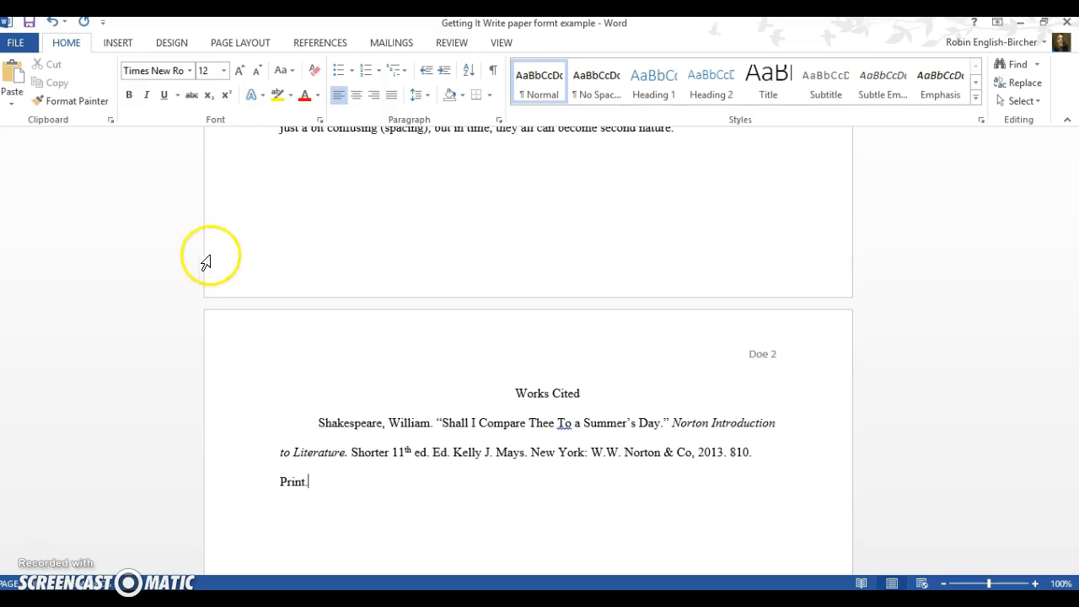
{"action": "scroll", "coordinate": [362, 345], "scroll_direction": "down", "scroll_amount": 2}
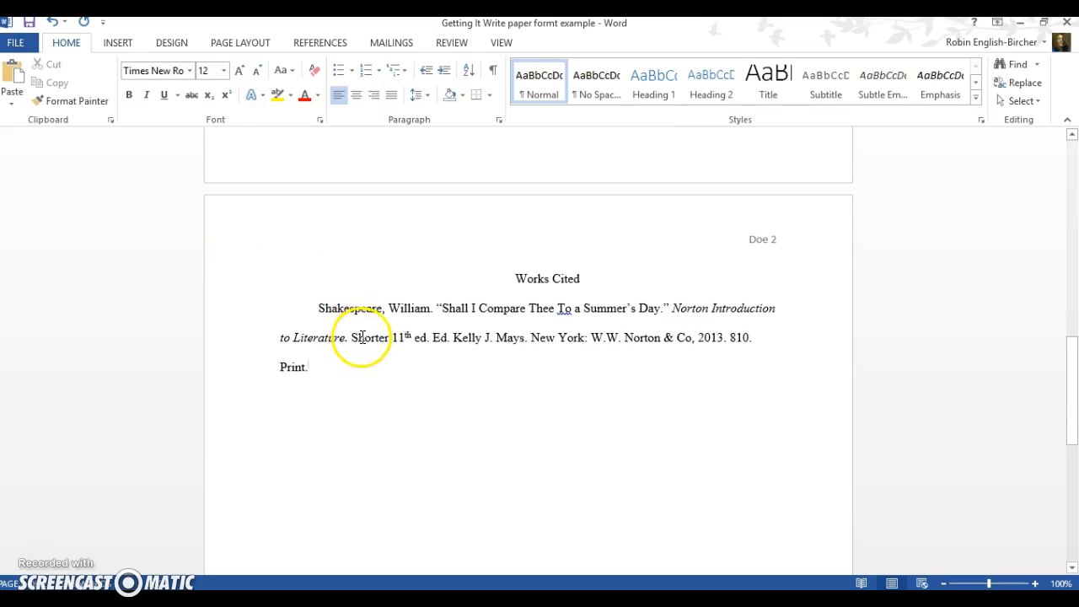
{"action": "left_click", "coordinate": [320, 307]}
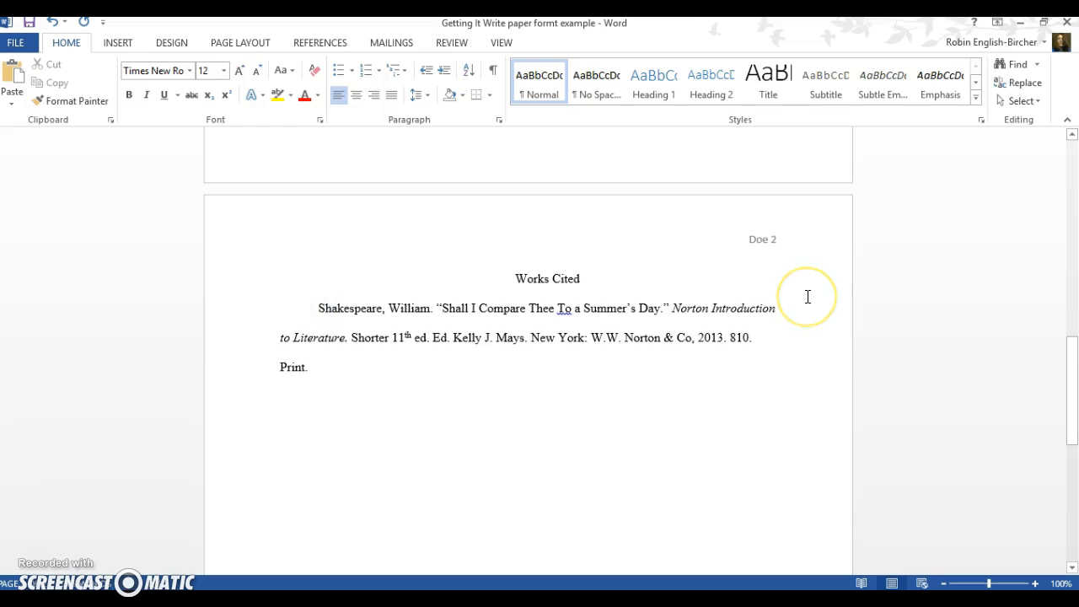
Remove the first-line indent from the Shakespeare citation and apply a hanging indent of 0.5" to the whole entry.
{"action": "key", "text": "BackSpace"}
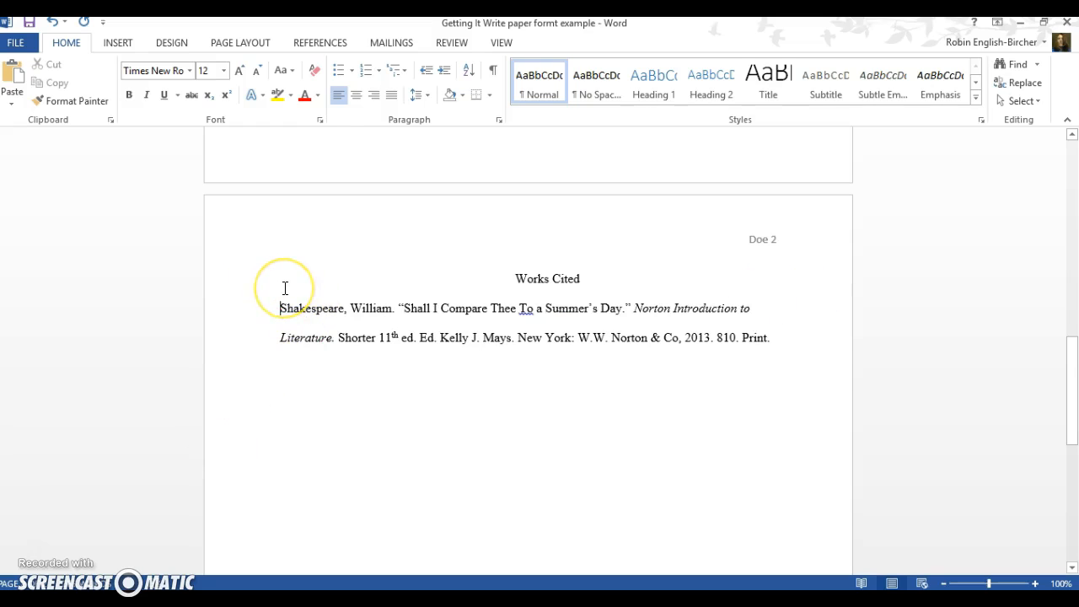
{"action": "left_click", "coordinate": [355, 310]}
{"action": "left_click_drag", "start_coordinate": [355, 310], "coordinate": [795, 349]}
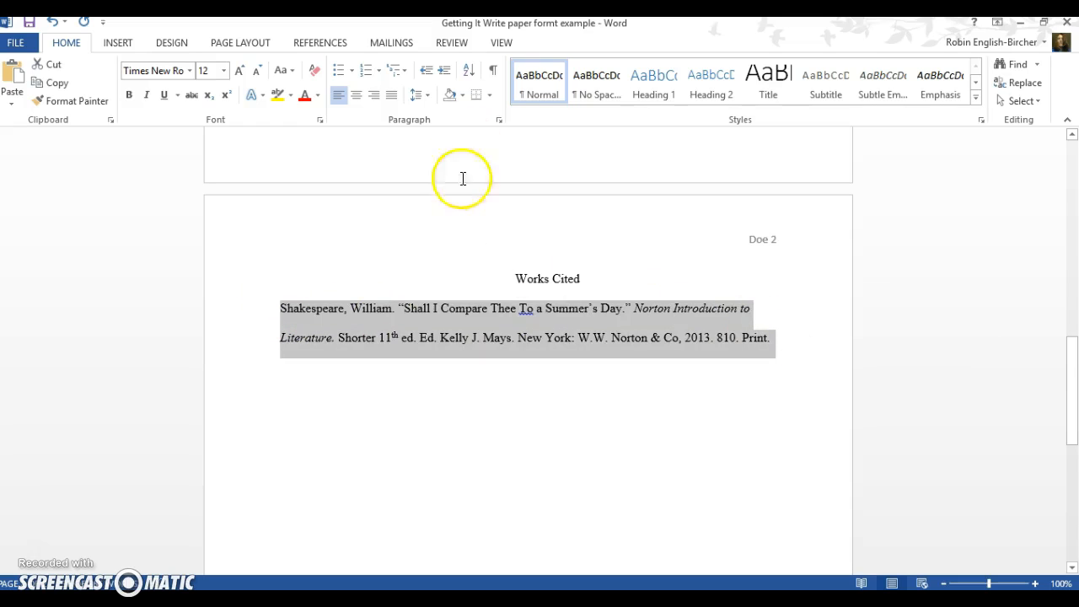
{"action": "left_click", "coordinate": [500, 123]}
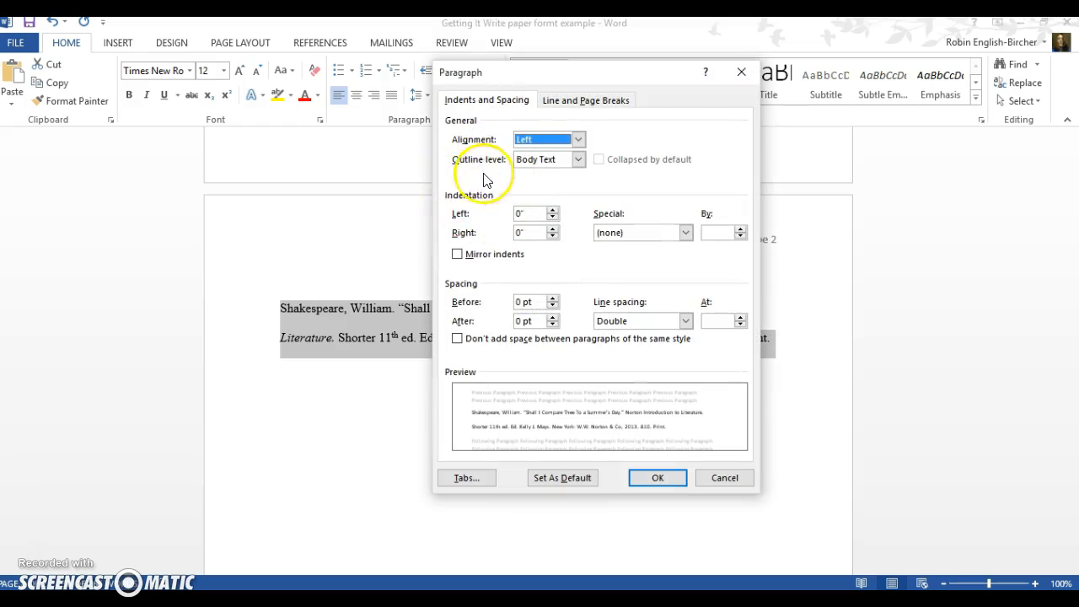
{"action": "left_click", "coordinate": [688, 233]}
{"action": "left_click", "coordinate": [641, 270]}
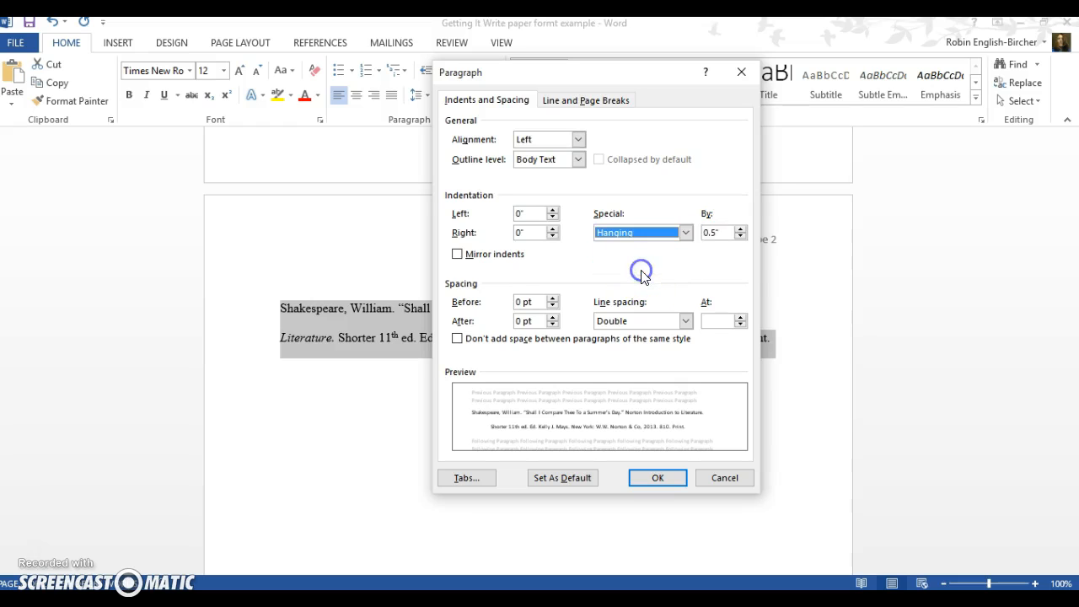
{"action": "left_click", "coordinate": [668, 478]}
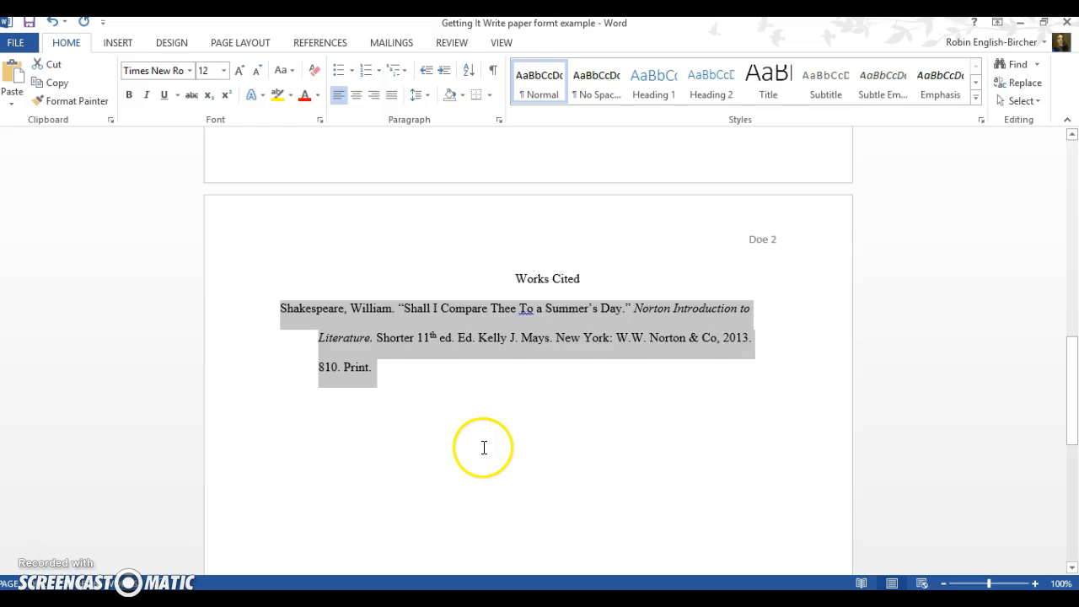
{"action": "double_click", "coordinate": [484, 448]}
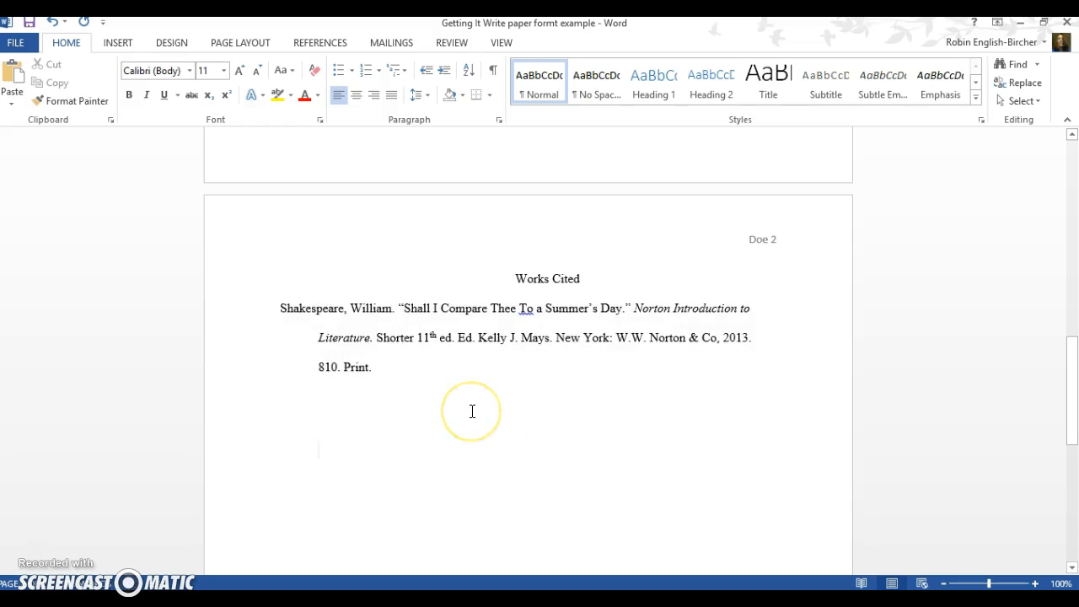